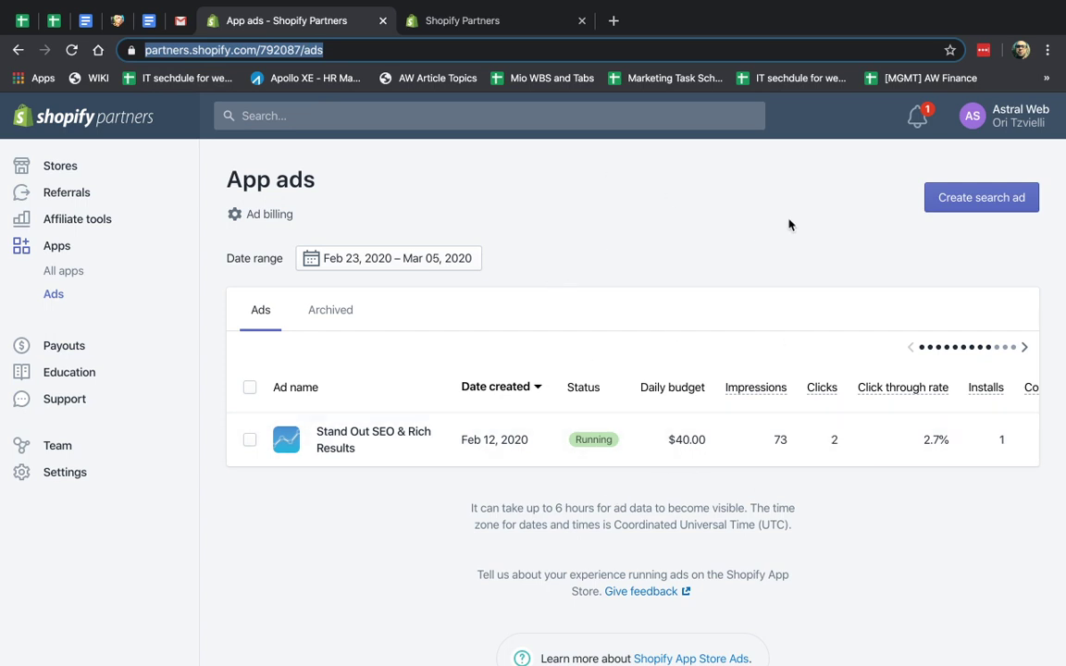
# - Start a new search ad for the Stand Out SEO & Rich Results app and name it "Stand Out SEO"
pyautogui.click(982, 205)
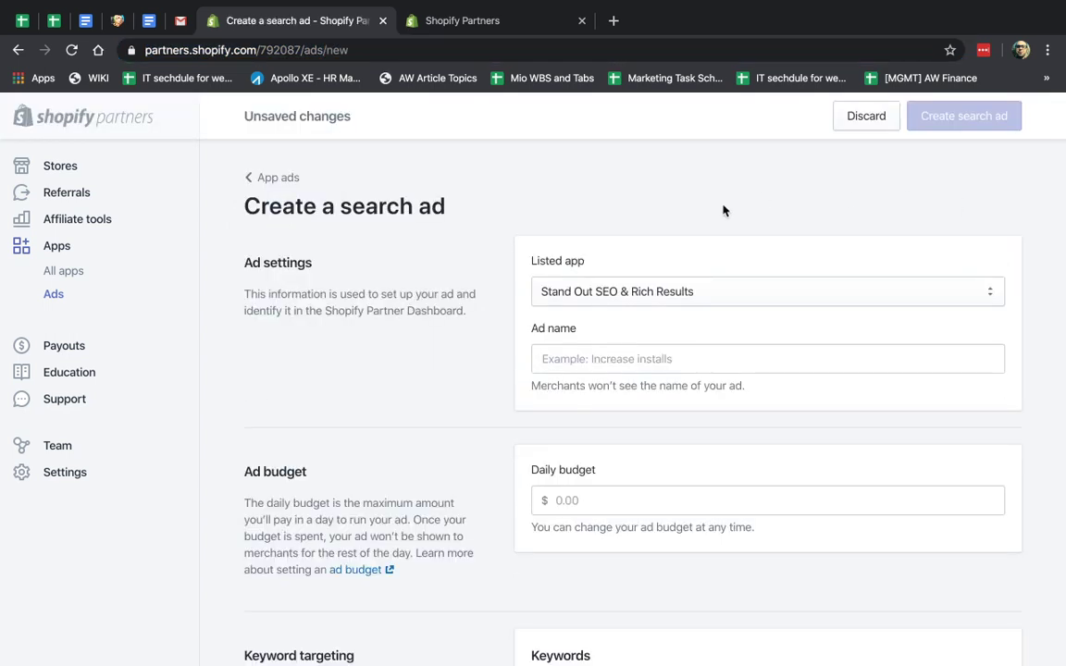
pyautogui.click(651, 288)
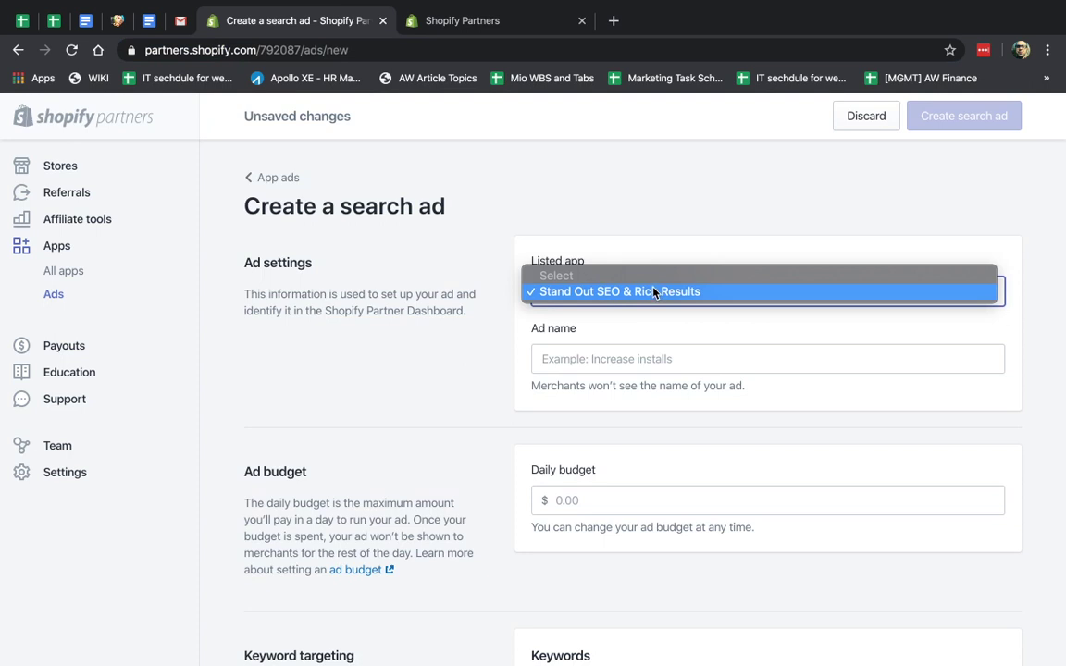
pyautogui.click(648, 217)
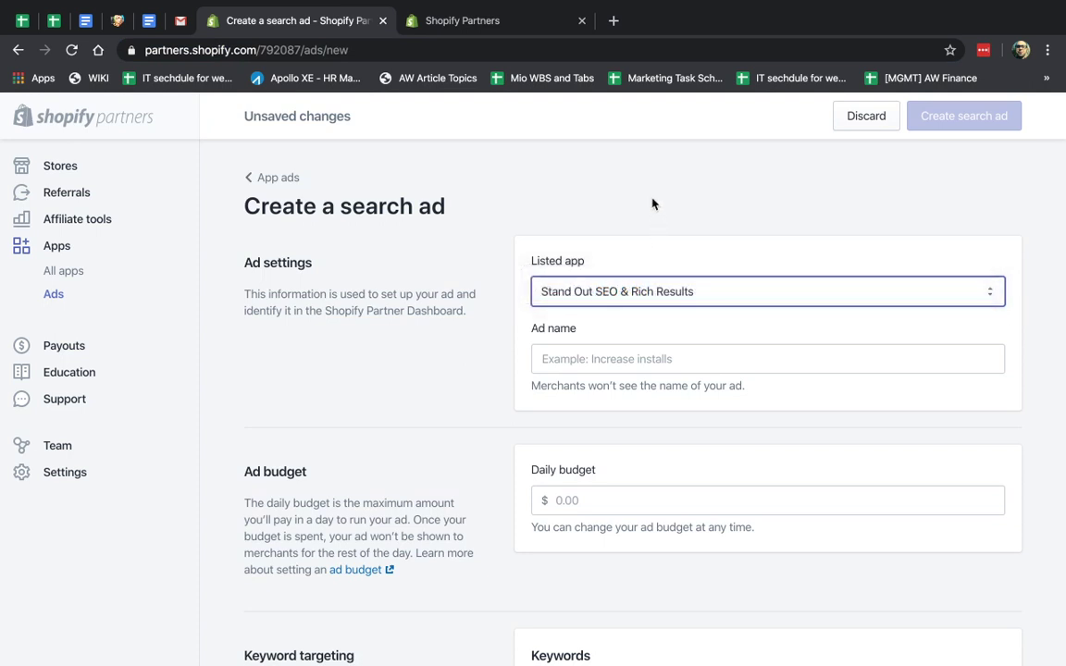
pyautogui.click(625, 359)
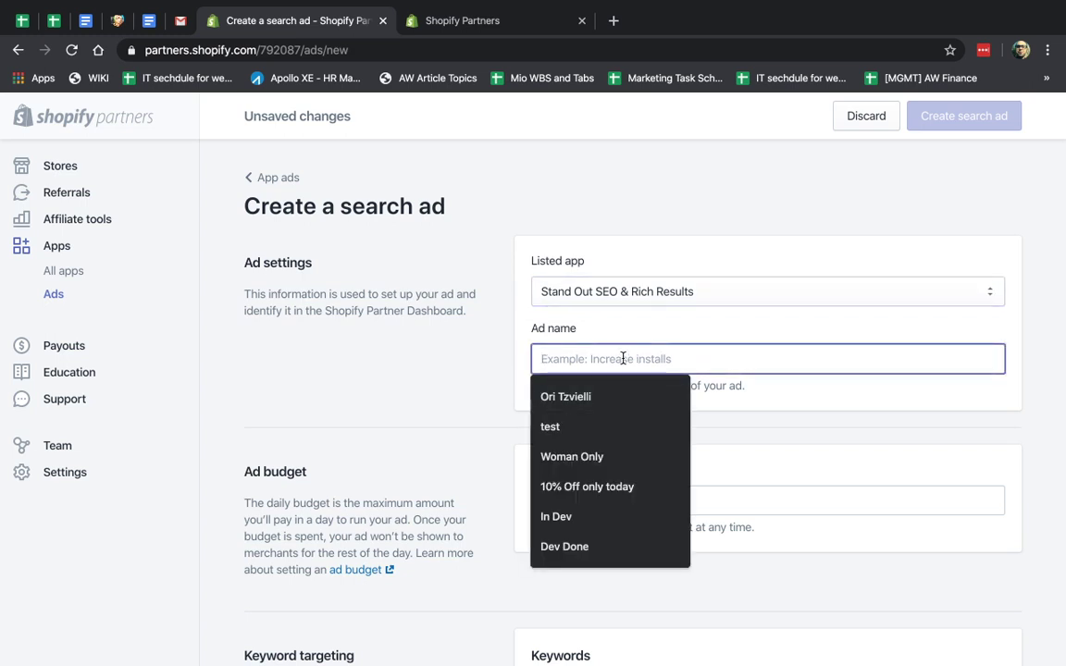
pyautogui.write('Stand Out SEO')
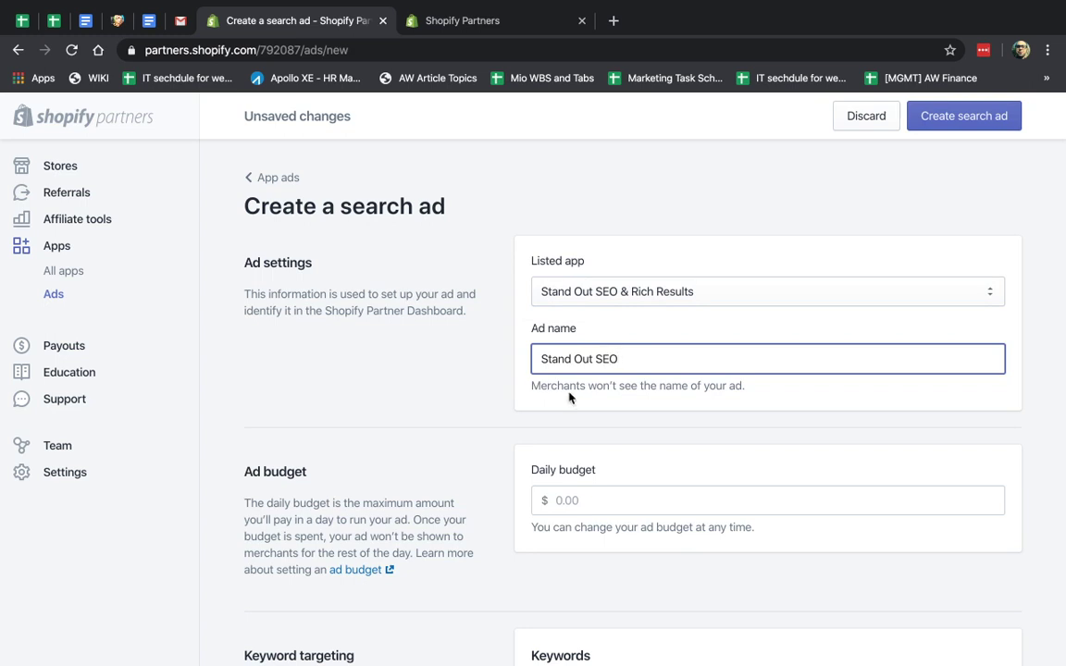
# - Set the search ad's daily budget to $10
pyautogui.click(457, 445)
pyautogui.scroll(-3, 457, 445)
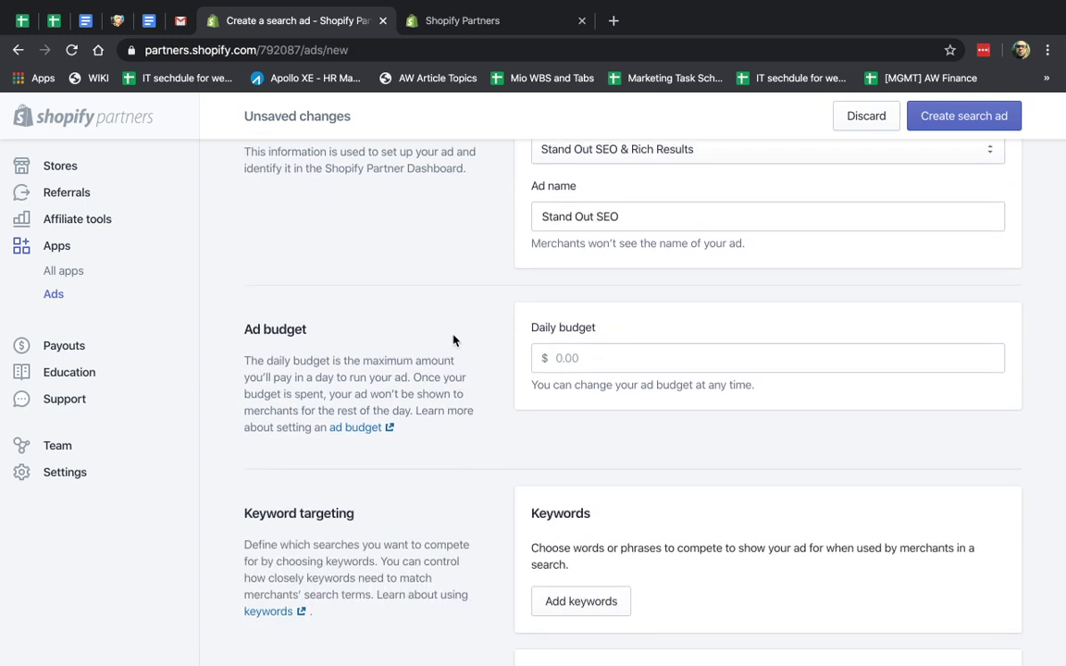
pyautogui.click(641, 354)
pyautogui.write('10')
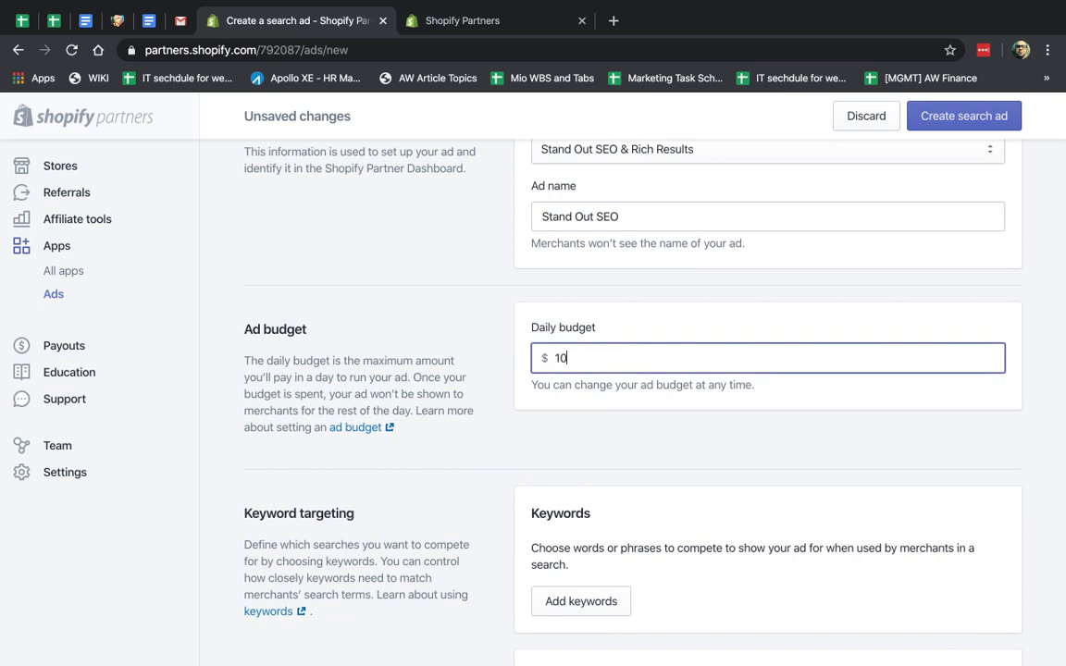
pyautogui.click(478, 478)
# - Open the Shopify App Store in a new browser tab and search its apps for "seo optimize"
pyautogui.scroll(-3, 478, 478)
pyautogui.scroll(-2, 478, 478)
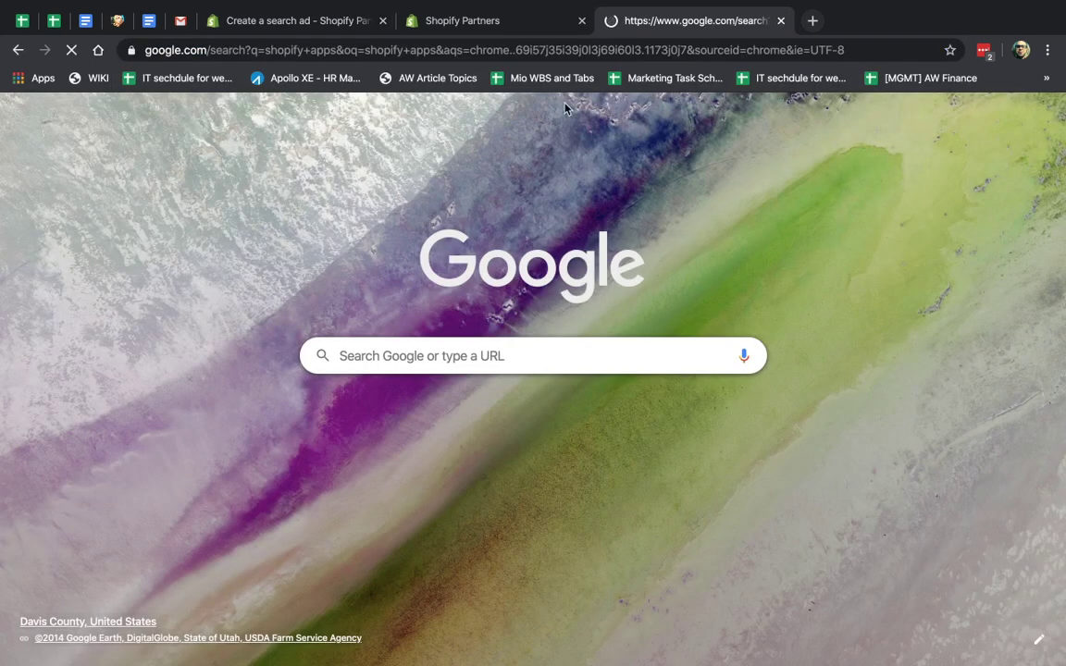
pyautogui.click(387, 274)
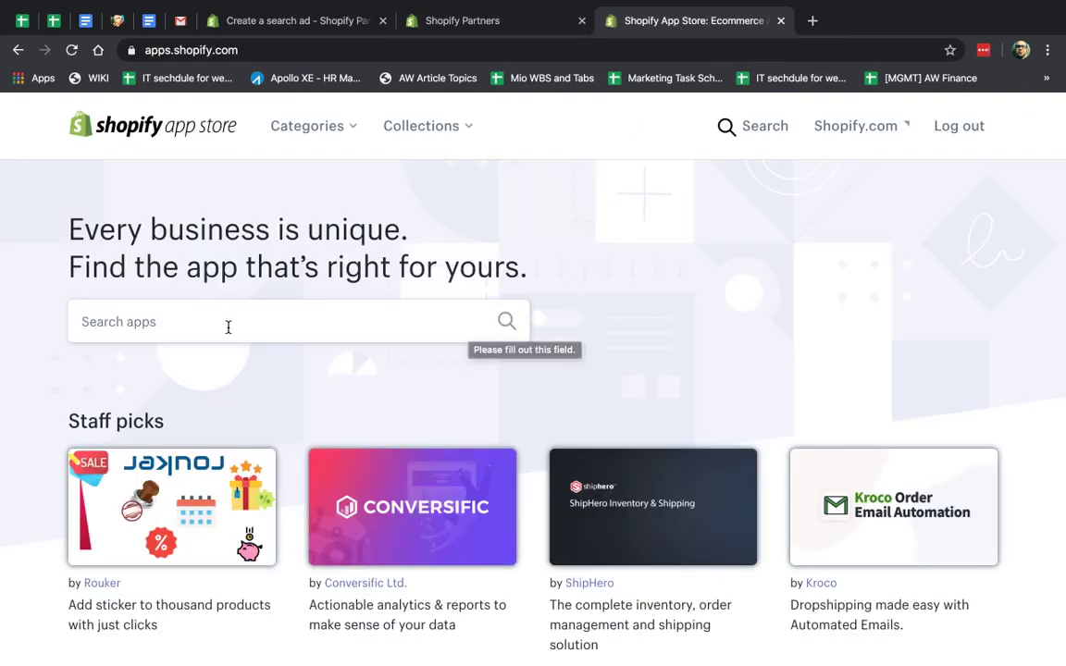
pyautogui.click(334, 328)
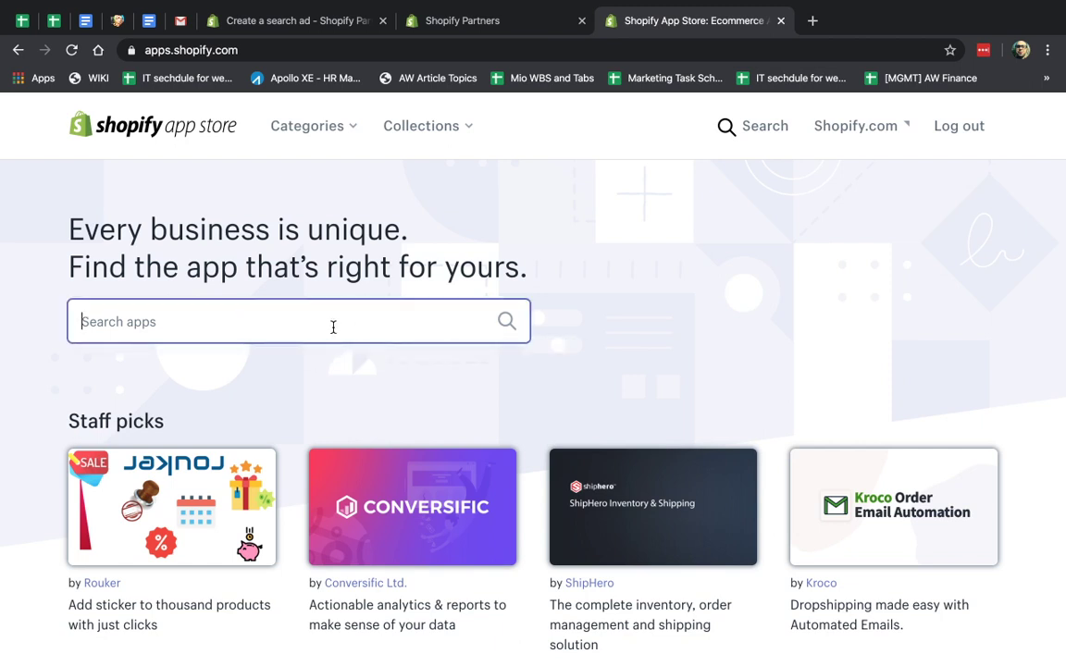
pyautogui.write('seo ')
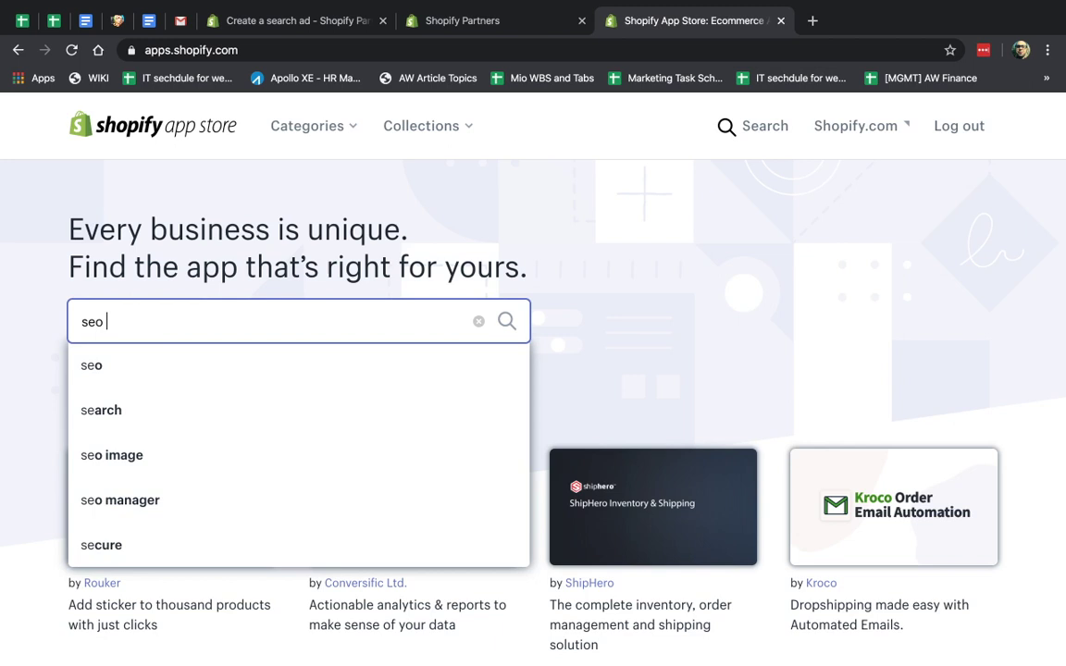
pyautogui.write('optimize')
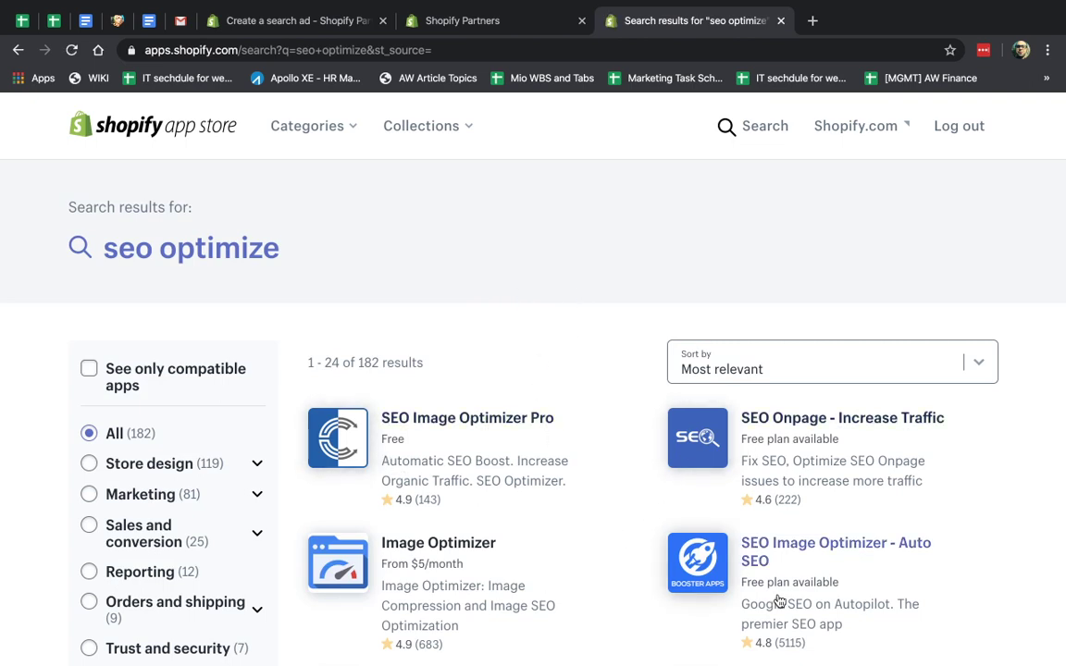
# - Shorten the App Store query to "seo" and run the search again
pyautogui.click(242, 251)
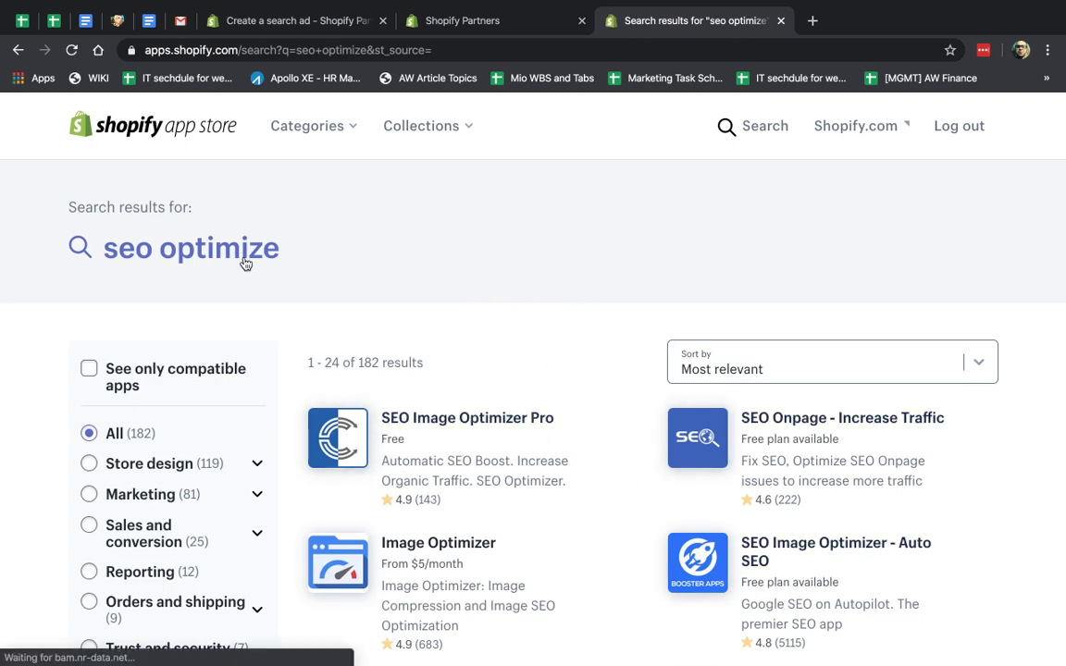
pyautogui.press('BackSpace')
pyautogui.press('BackSpace')
pyautogui.press('BackSpace')
pyautogui.press('BackSpace')
pyautogui.press('BackSpace')
pyautogui.press('BackSpace')
pyautogui.press('BackSpace')
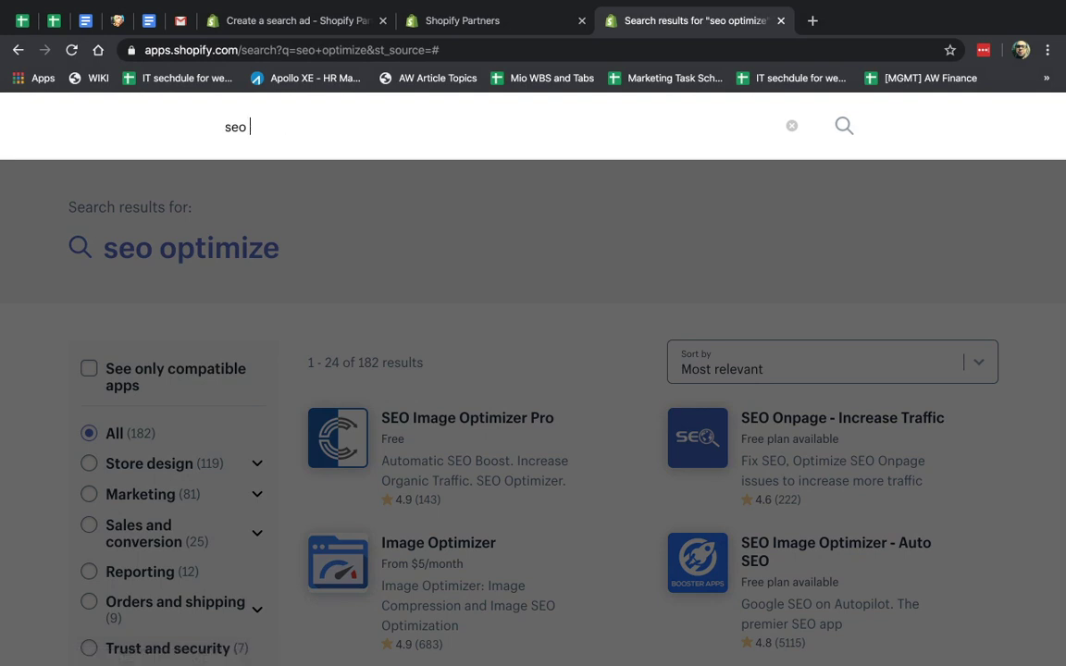
pyautogui.press('Return')
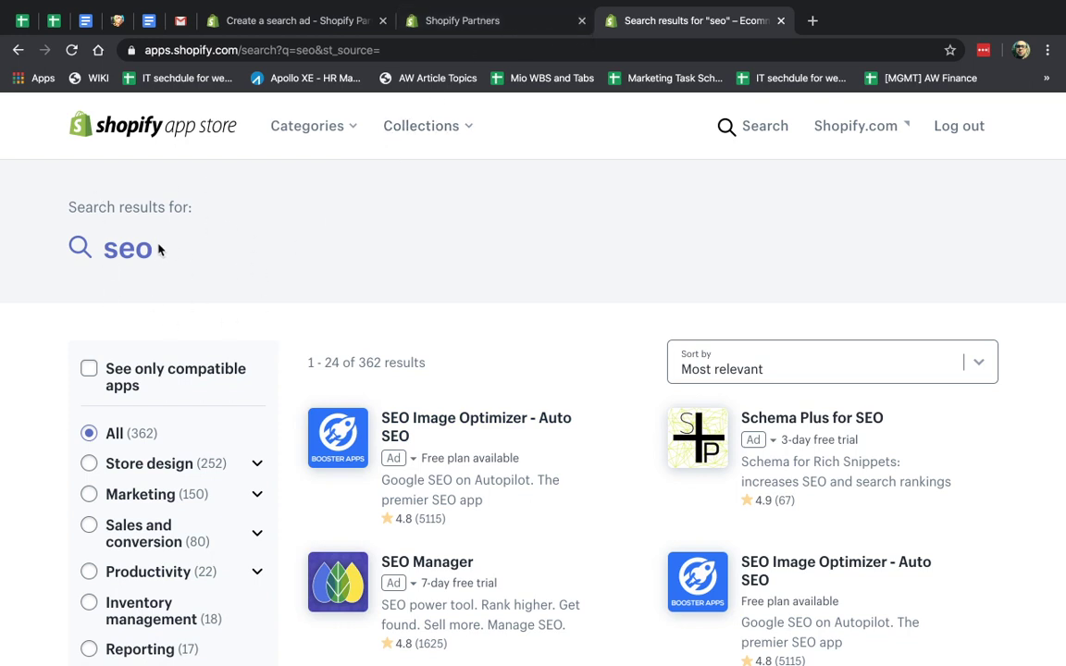
# - Return to the search ad being created and add "seo" as a target keyword
pyautogui.click(523, 21)
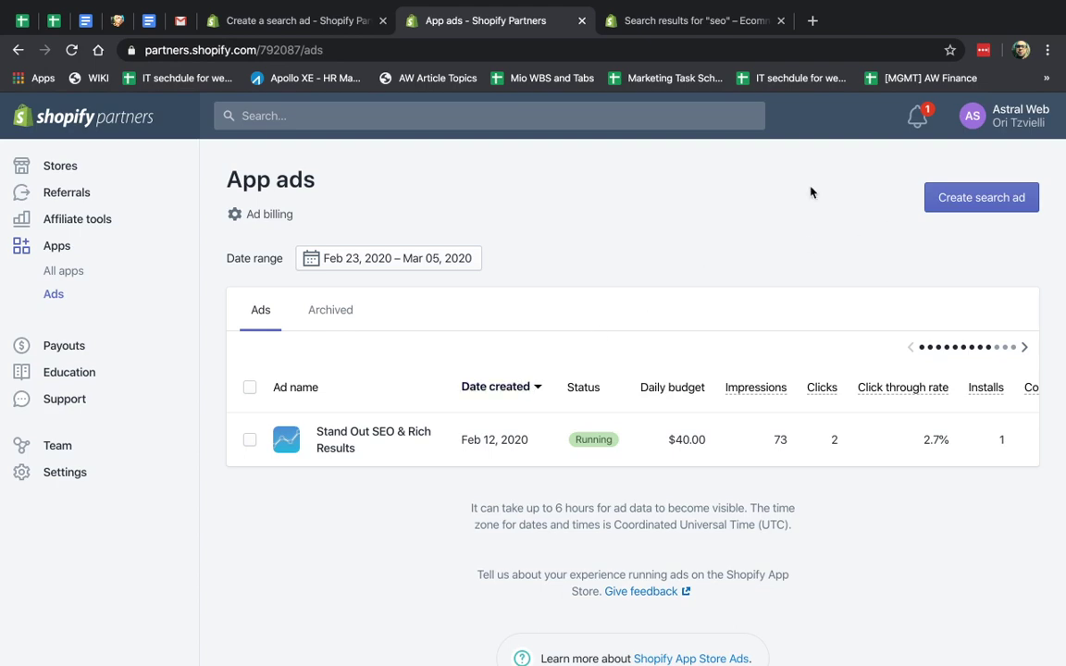
pyautogui.click(378, 7)
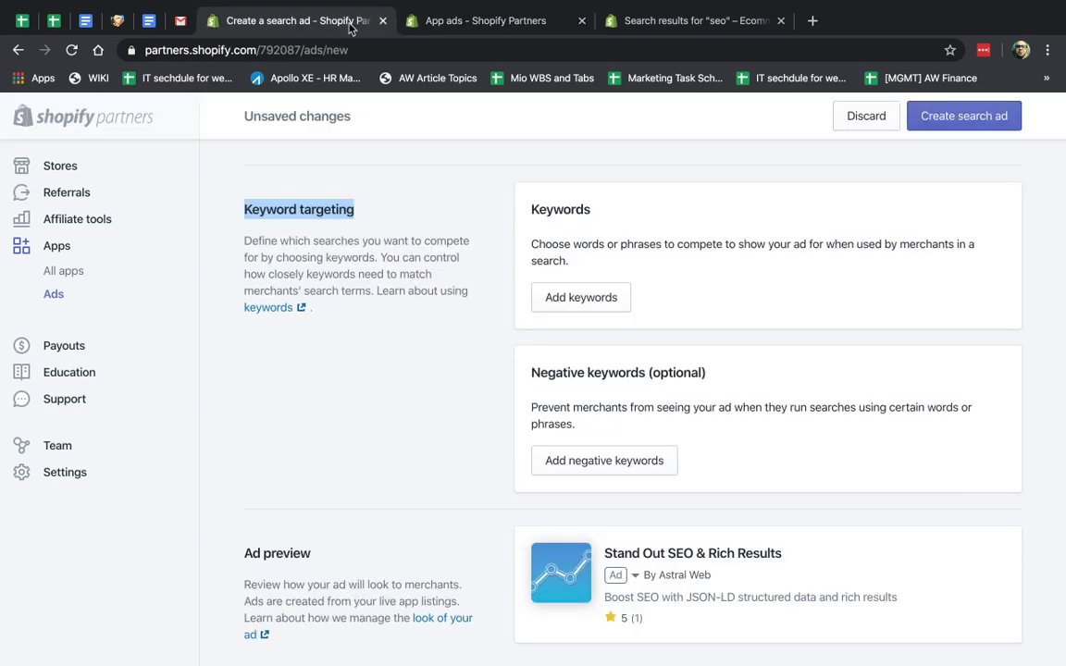
pyautogui.click(581, 298)
pyautogui.click(544, 348)
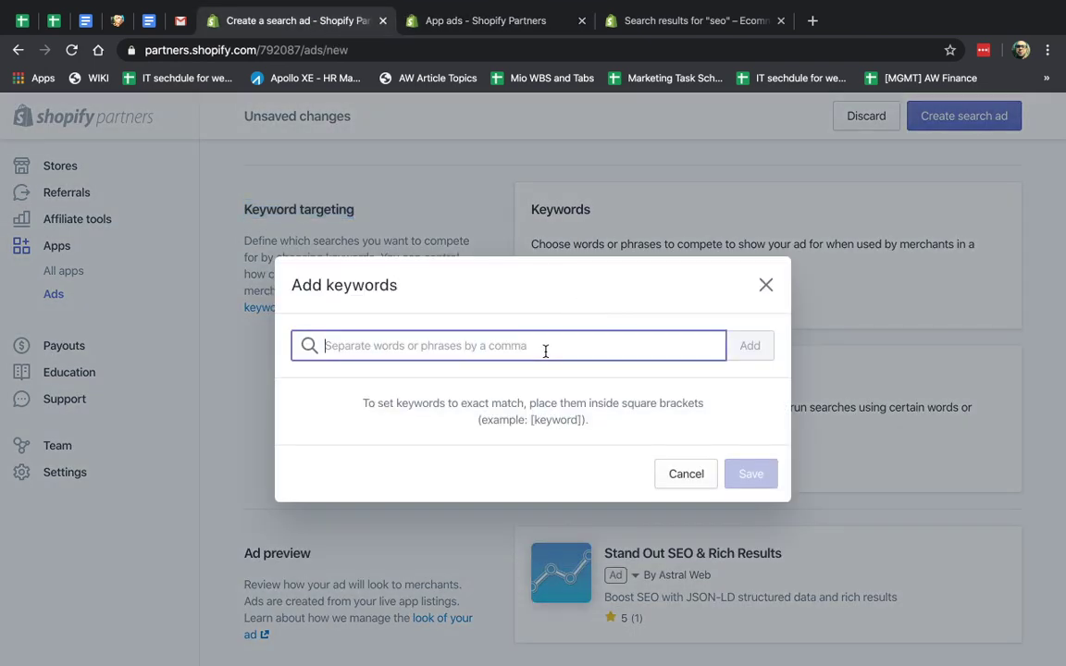
pyautogui.write('seo')
pyautogui.click(758, 348)
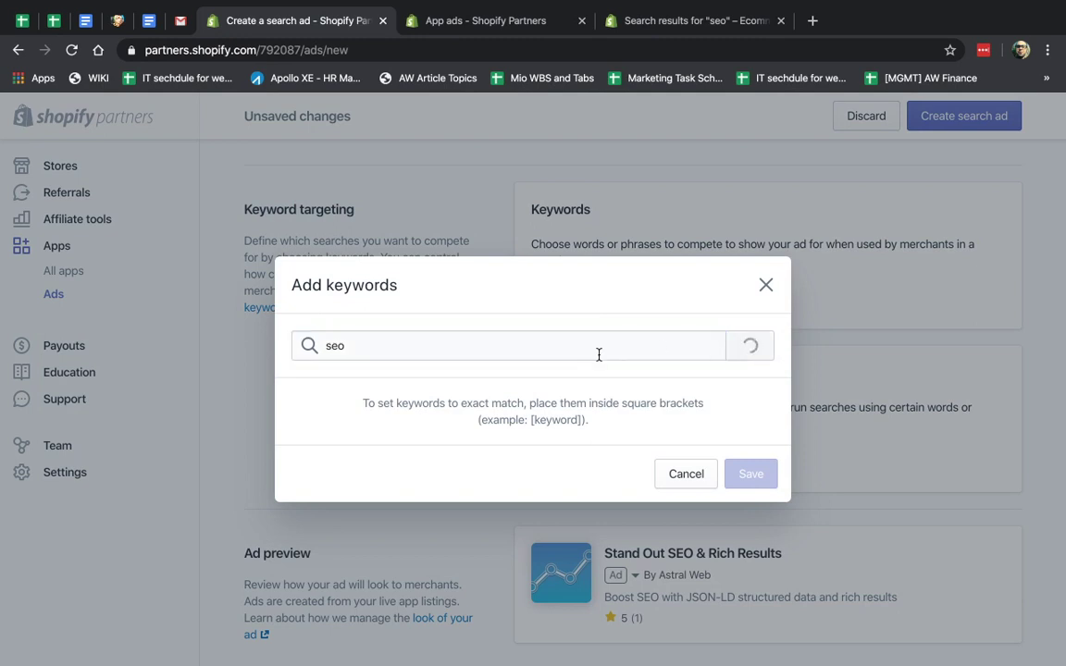
# - Add "seo boost" and "search engine optimization" to the ad's keyword list
pyautogui.write('seo boos')
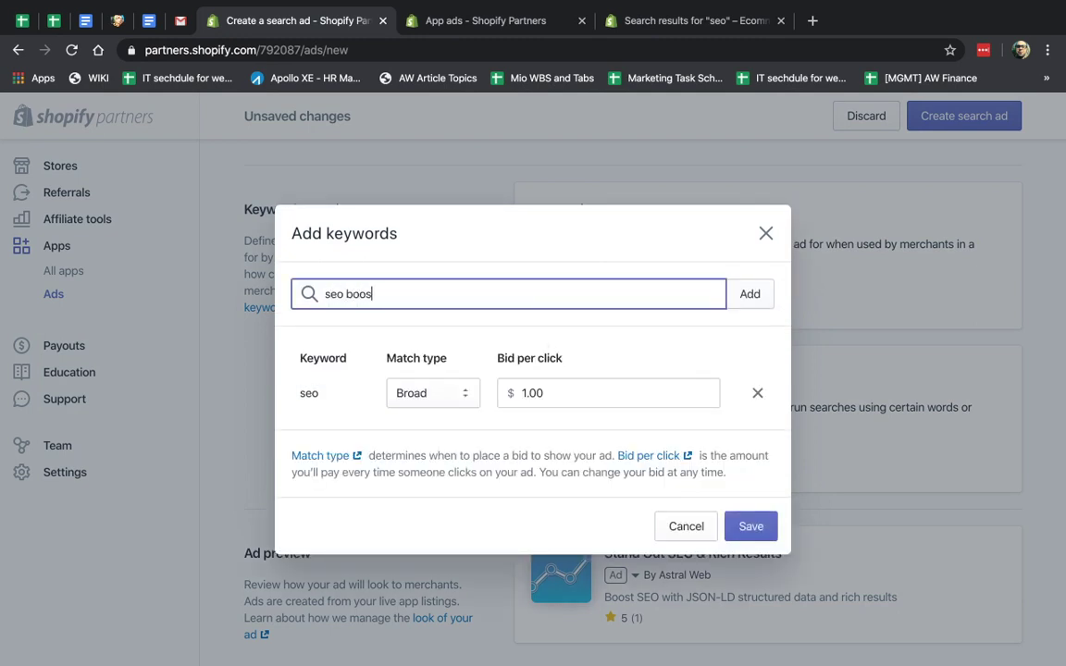
pyautogui.write('t')
pyautogui.click(745, 294)
pyautogui.click(574, 281)
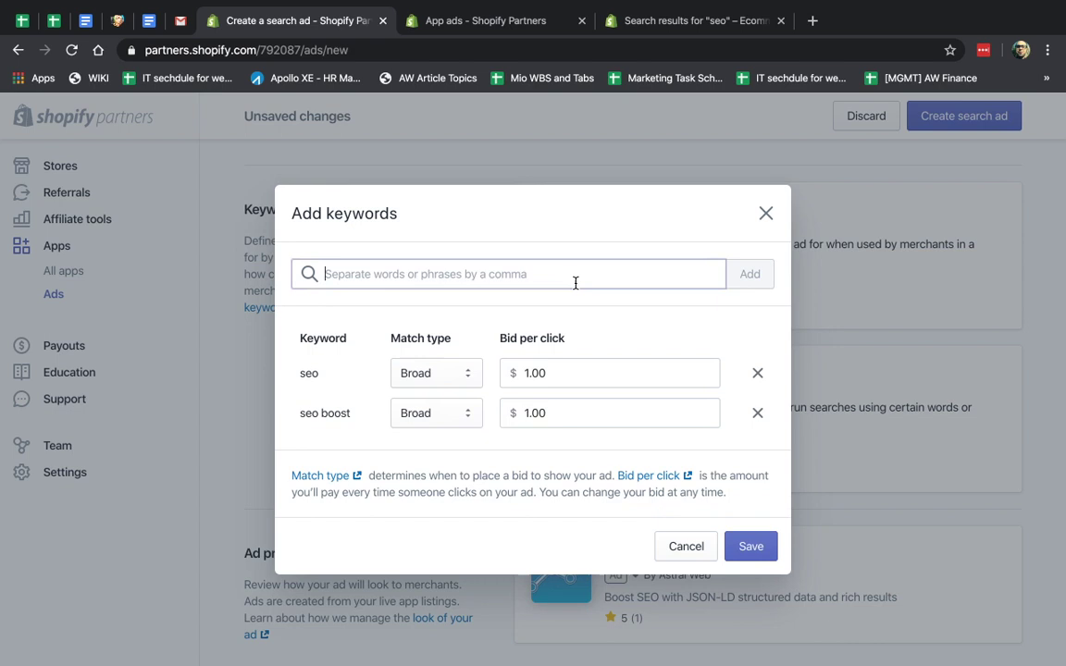
pyautogui.write('search engine op')
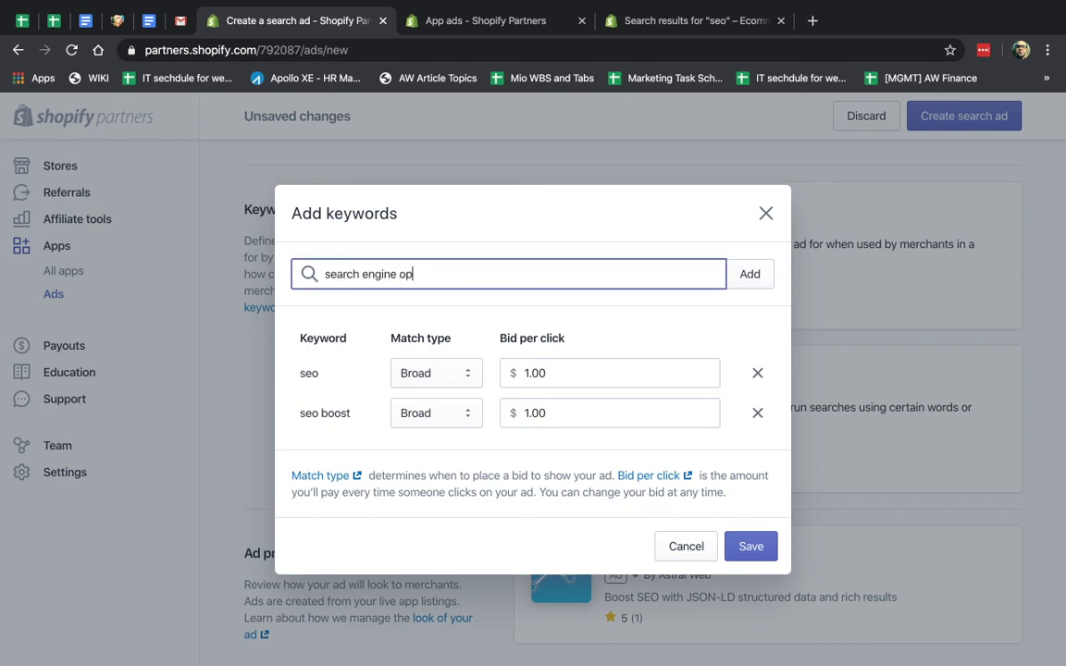
pyautogui.write('timization')
pyautogui.click(751, 273)
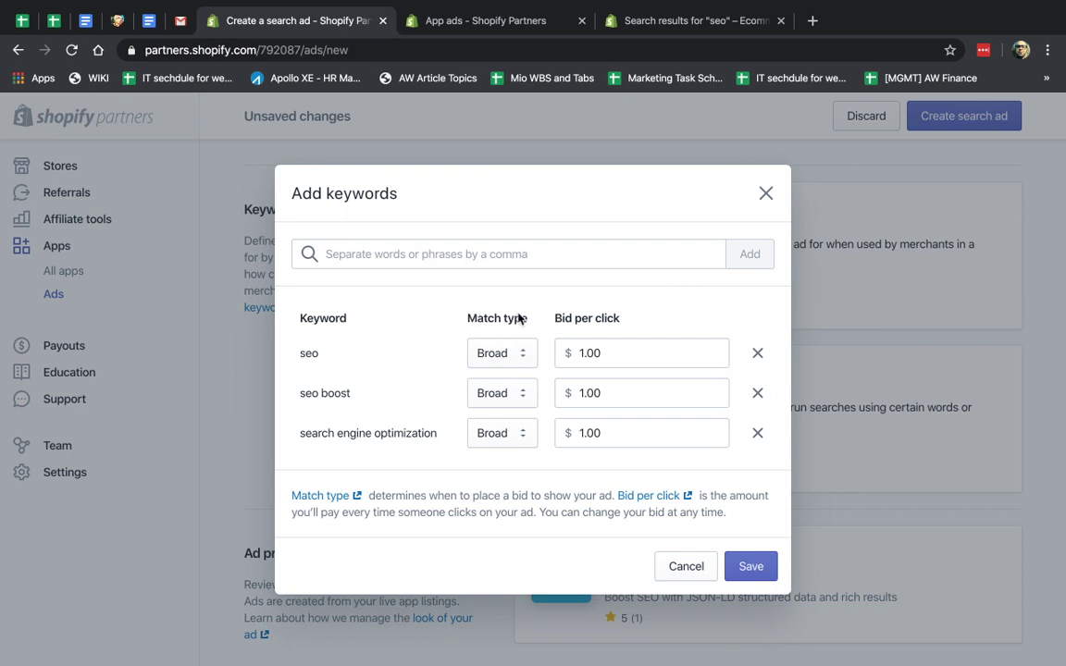
# - Keep Broad match for the "seo" keyword and set the match type of "seo boost" to Exact
pyautogui.click(520, 353)
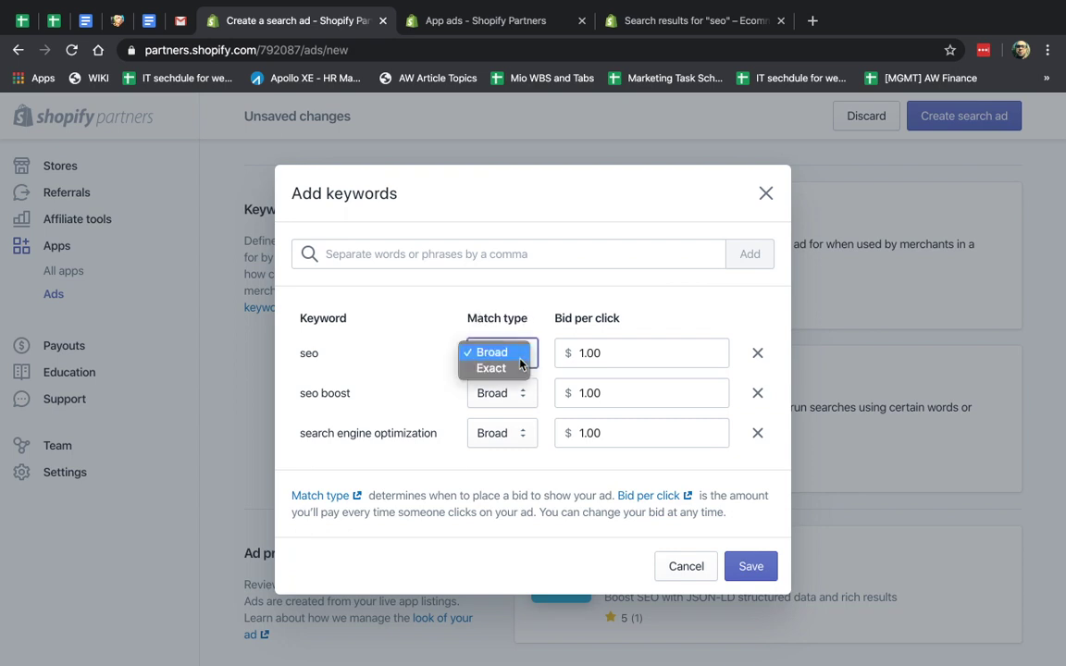
pyautogui.click(507, 359)
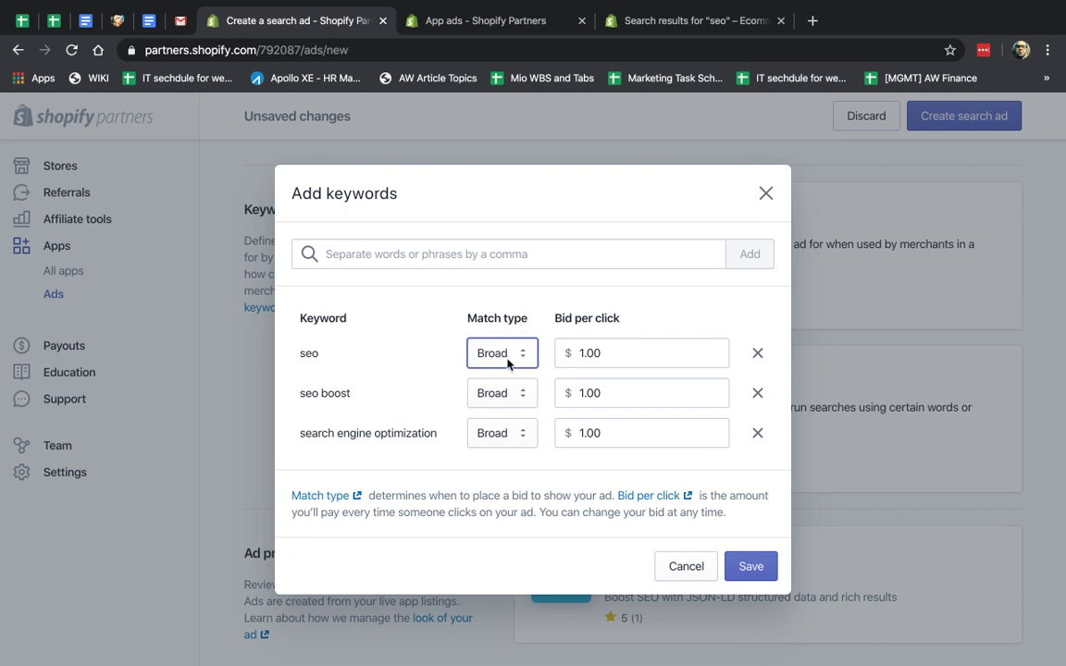
pyautogui.doubleClick(308, 352)
pyautogui.click(335, 358)
pyautogui.click(520, 394)
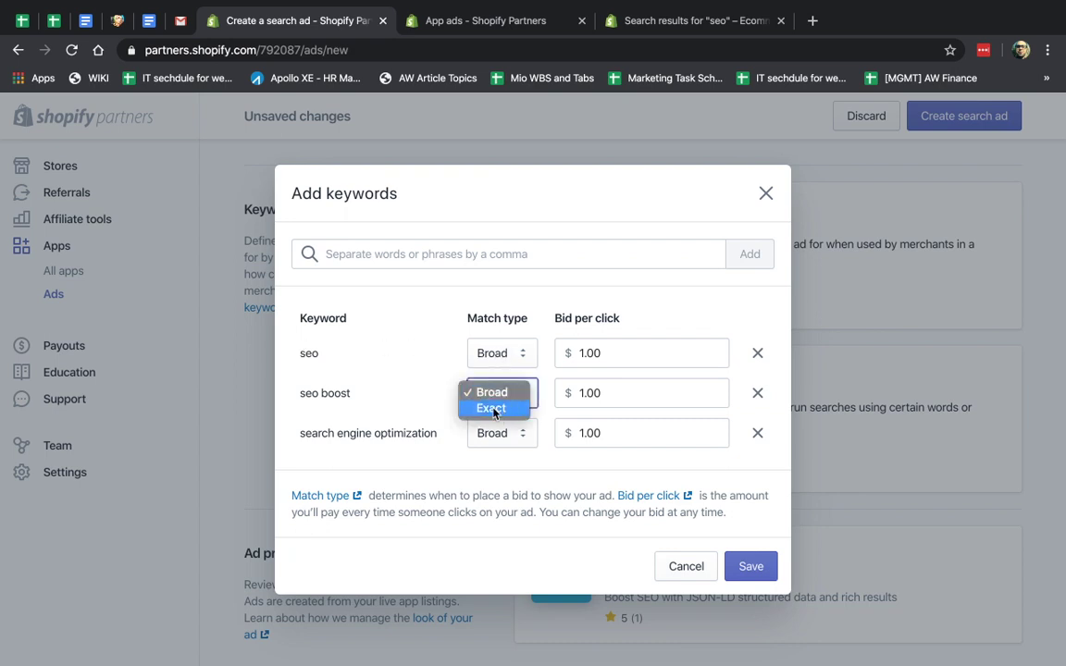
pyautogui.click(491, 408)
pyautogui.moveTo(297, 397); pyautogui.dragTo(359, 395)
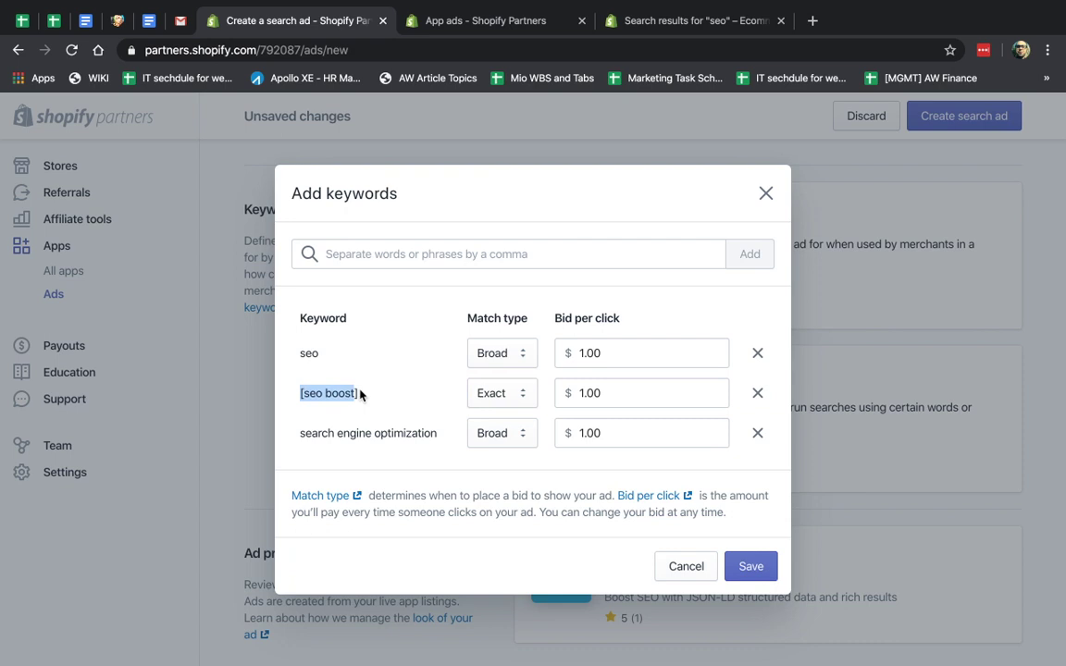
pyautogui.click(430, 403)
pyautogui.moveTo(304, 395); pyautogui.dragTo(354, 396)
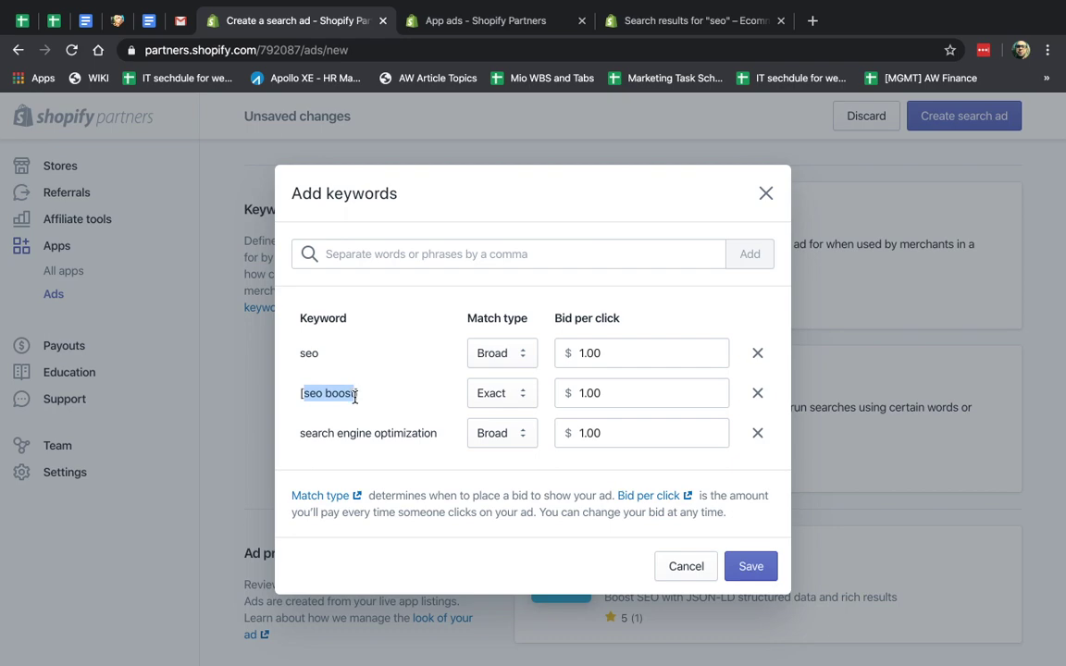
# - Switch to the Shopify App Store tab and search for "seo boost"
pyautogui.click(655, 22)
pyautogui.click(132, 257)
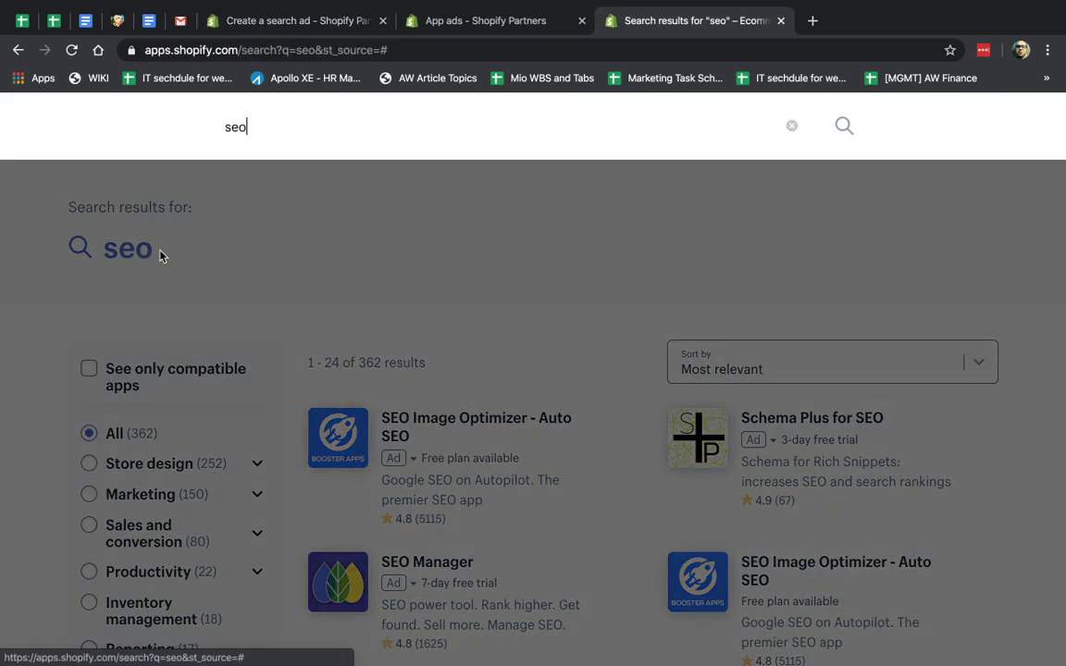
pyautogui.write('boost')
pyautogui.press('Return')
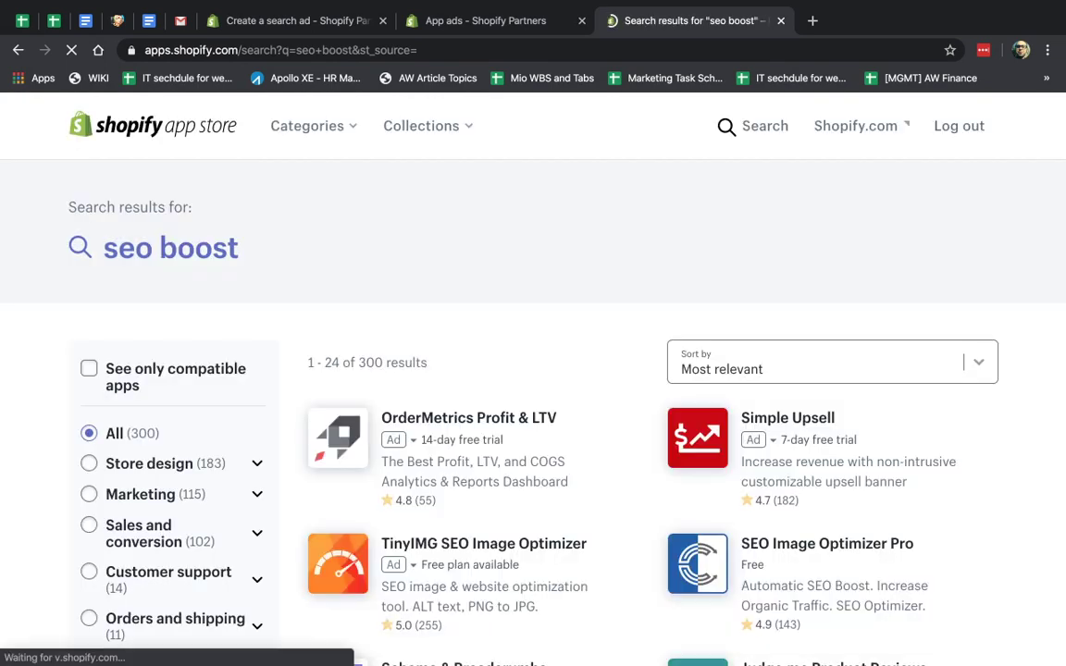
# - Enter the query variants "seo boosts", "boost seo" and "grow seo" in the App Store search, and return to the ad's keyword list
pyautogui.click(209, 258)
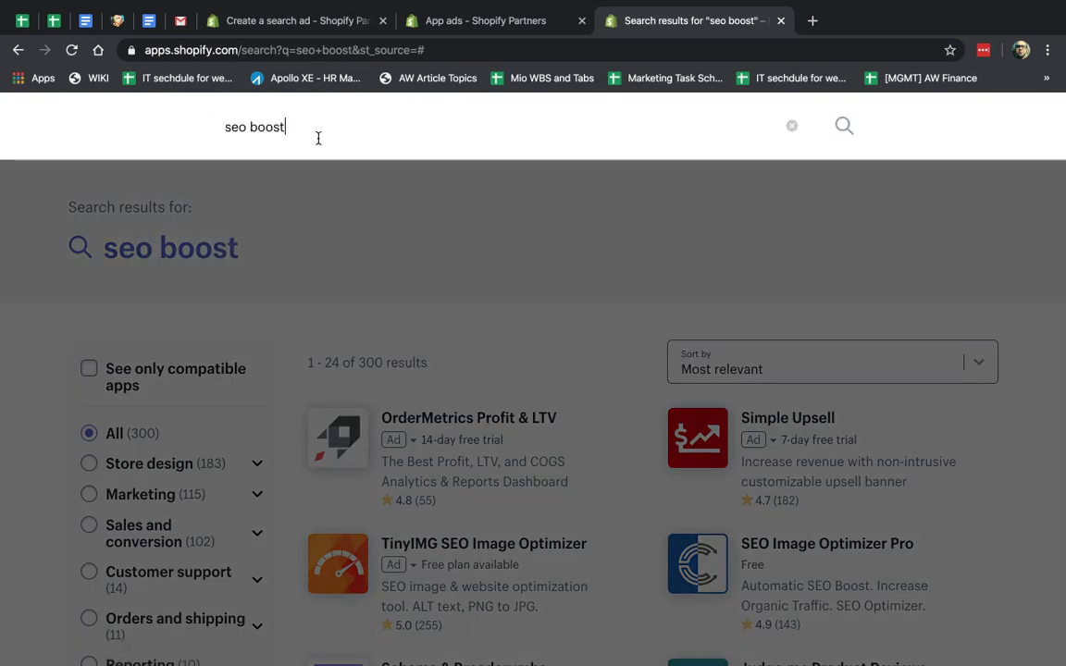
pyautogui.write('s')
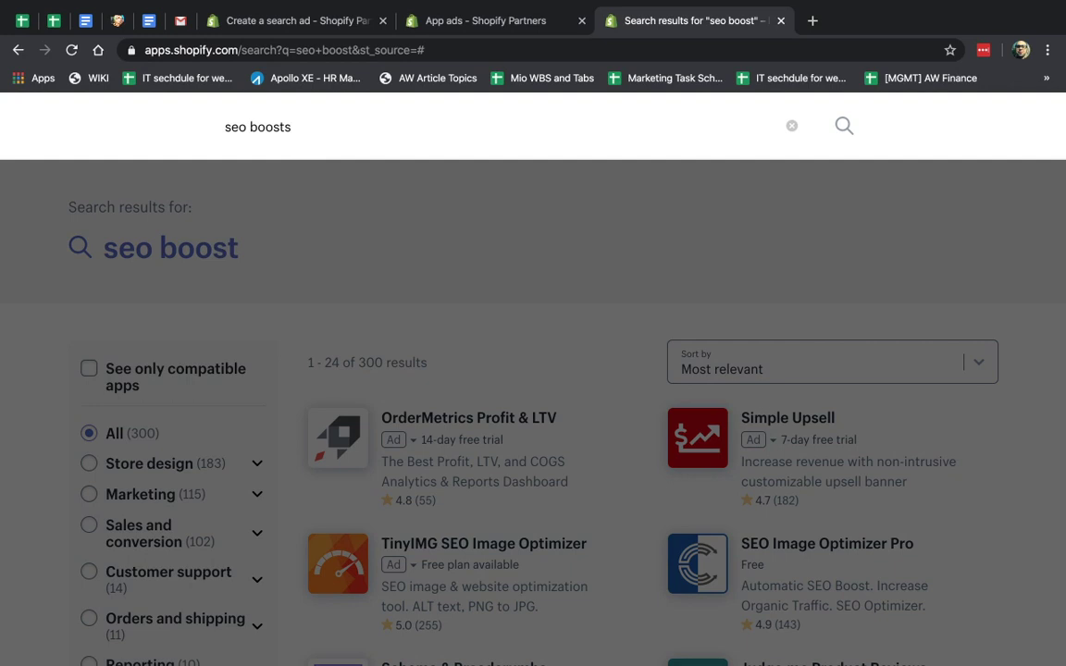
pyautogui.press('super+a')
pyautogui.write('boost seo')
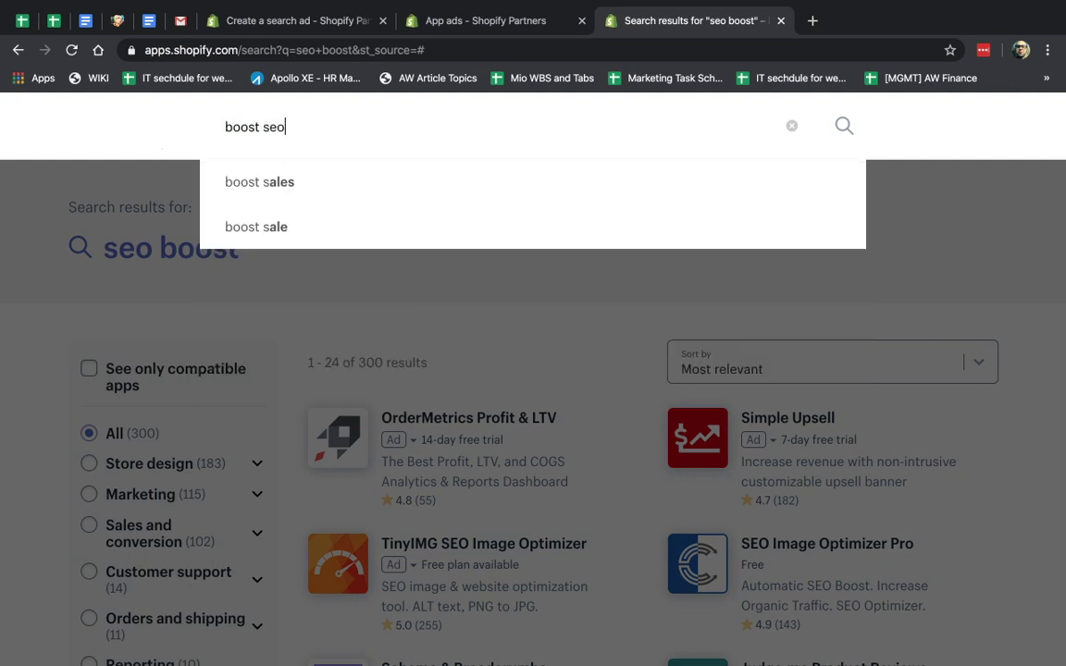
pyautogui.press('super+a')
pyautogui.write('grow seo')
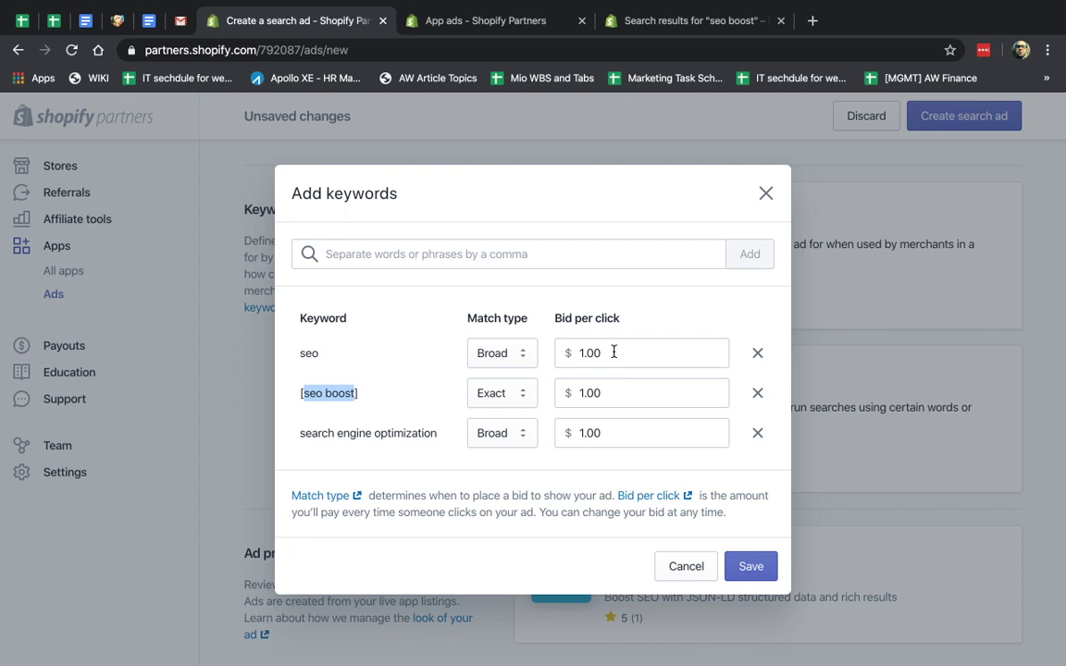
pyautogui.click(382, 403)
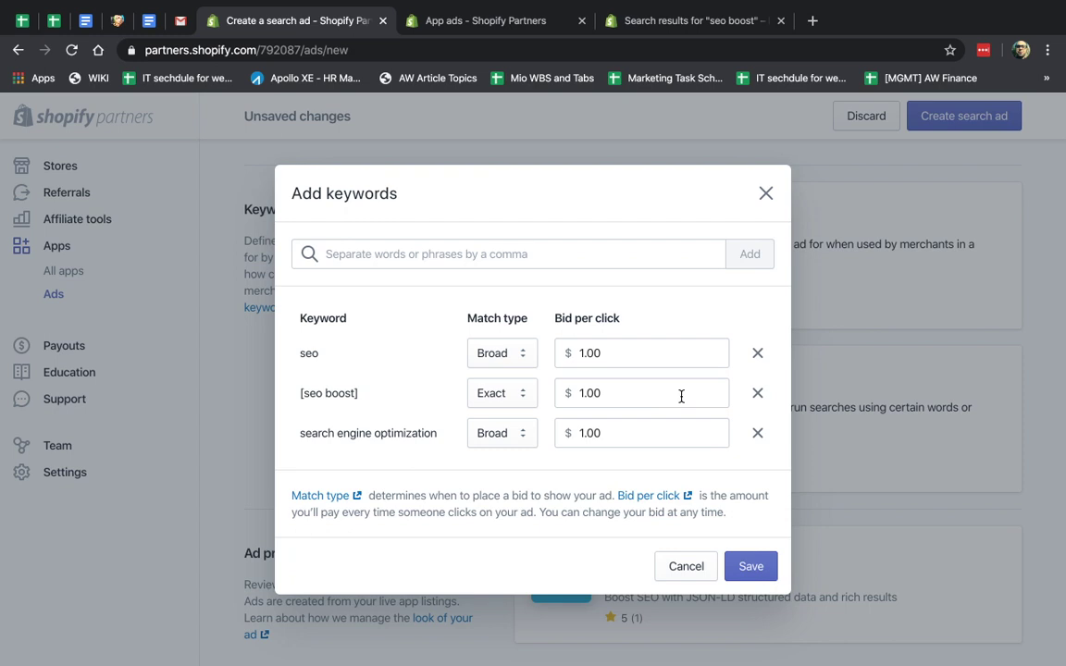
# - Set the bid per click for the "seo boost" keyword to $3.21 and save the keyword list
pyautogui.doubleClick(643, 354)
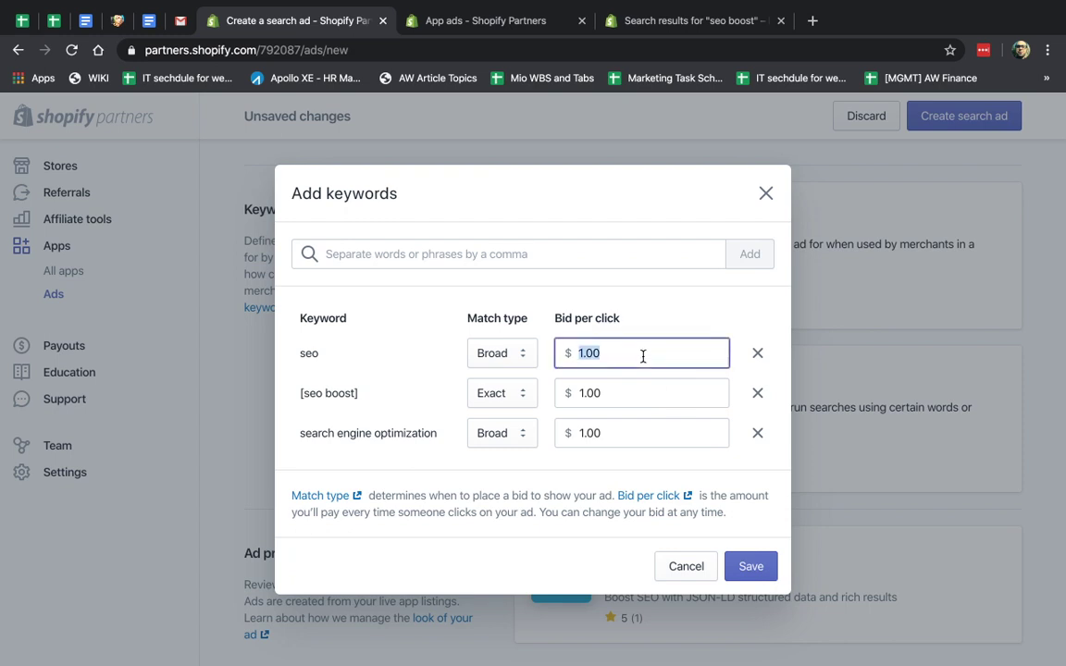
pyautogui.doubleClick(634, 399)
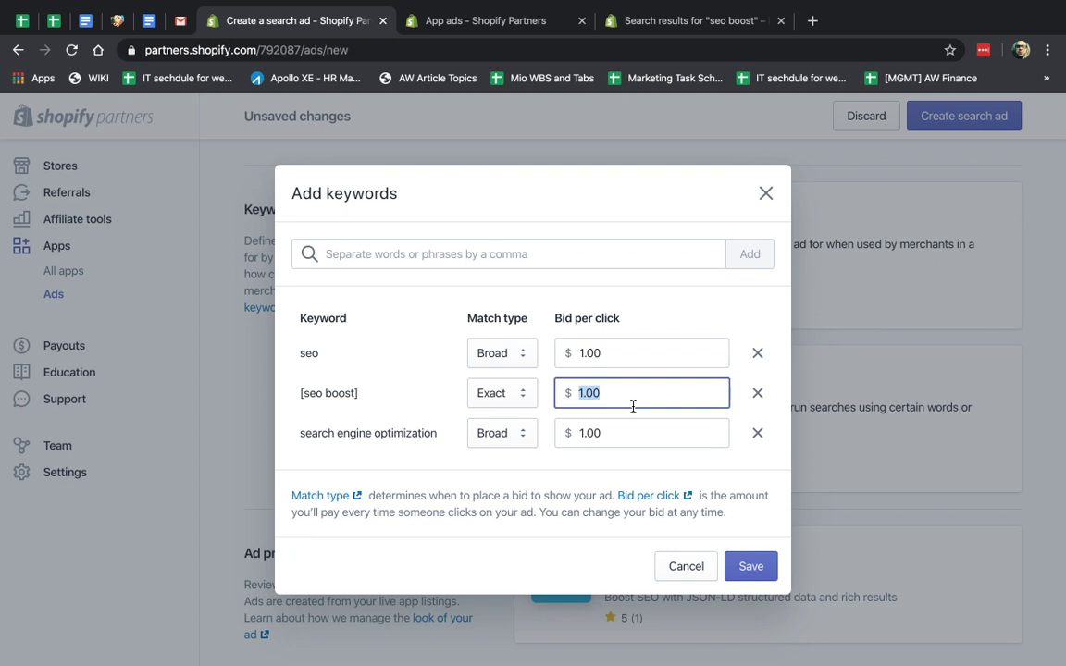
pyautogui.write('3.21')
pyautogui.click(752, 569)
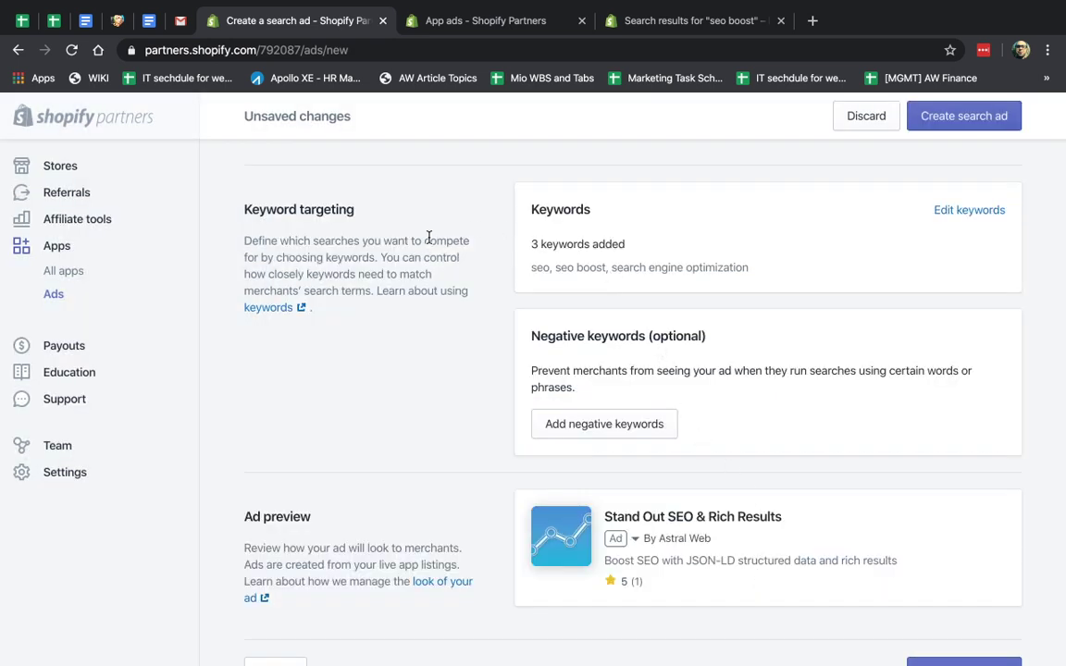
pyautogui.moveTo(547, 336); pyautogui.dragTo(697, 336)
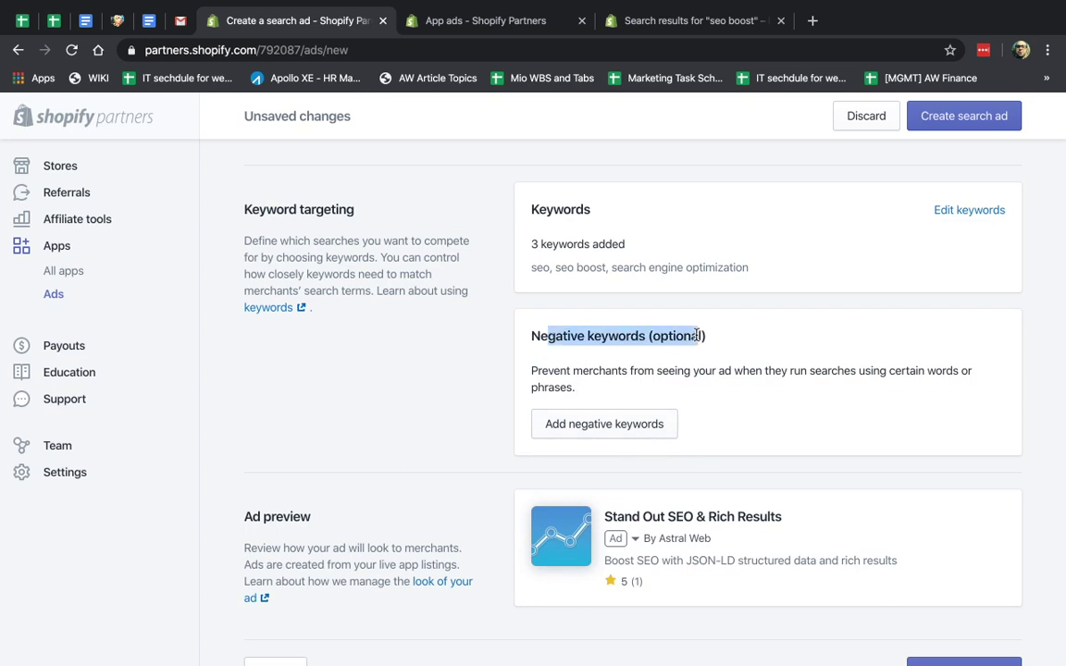
pyautogui.click(697, 336)
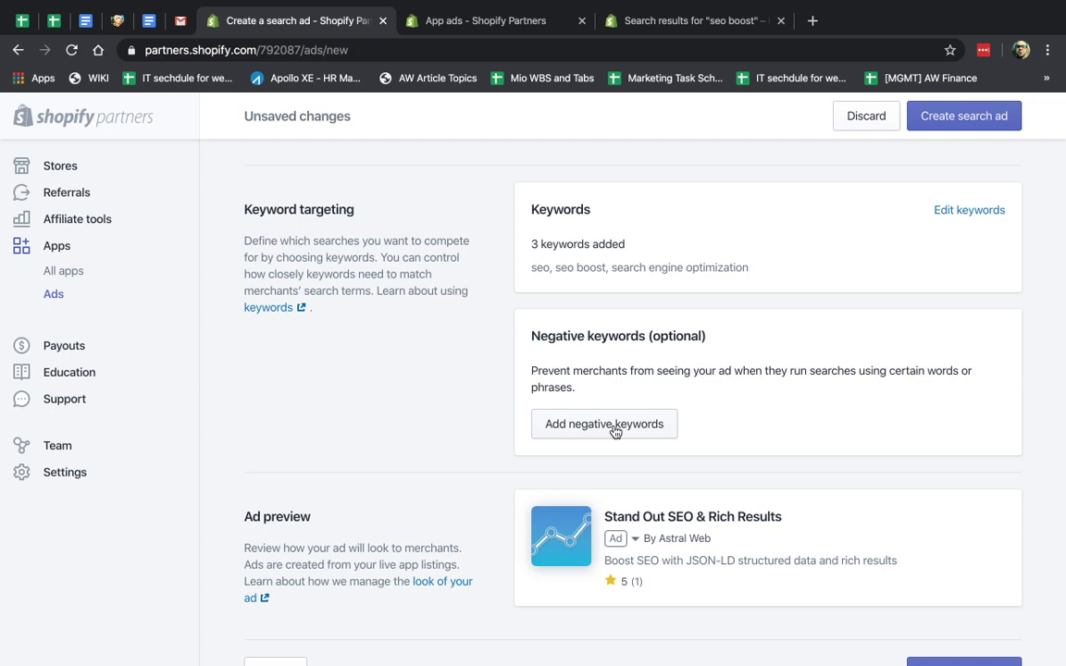
pyautogui.click(613, 429)
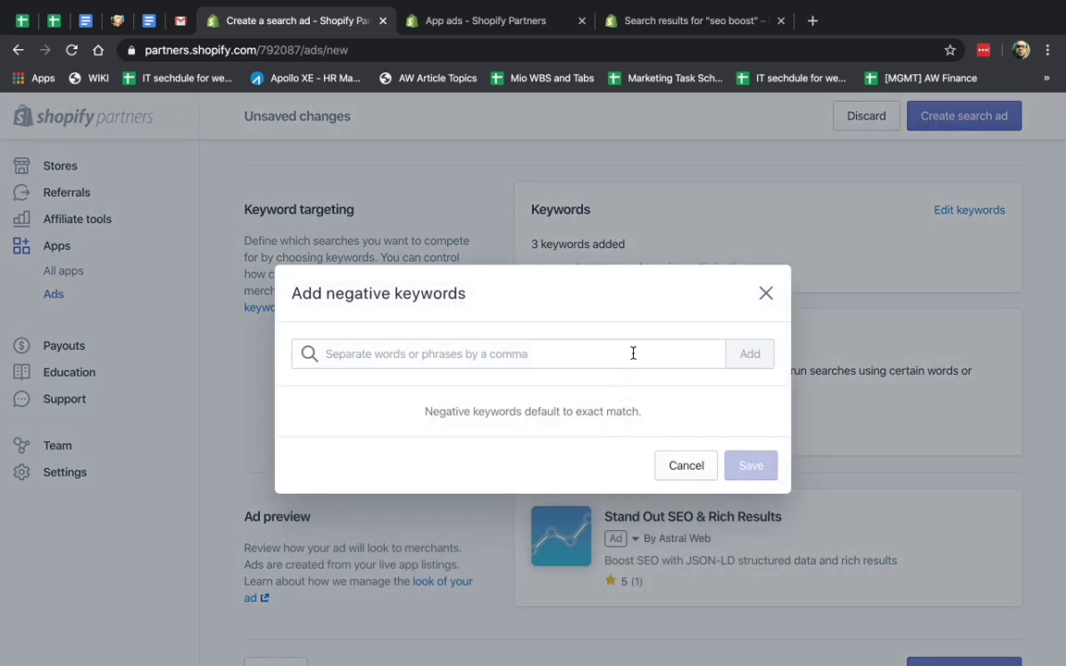
pyautogui.click(764, 294)
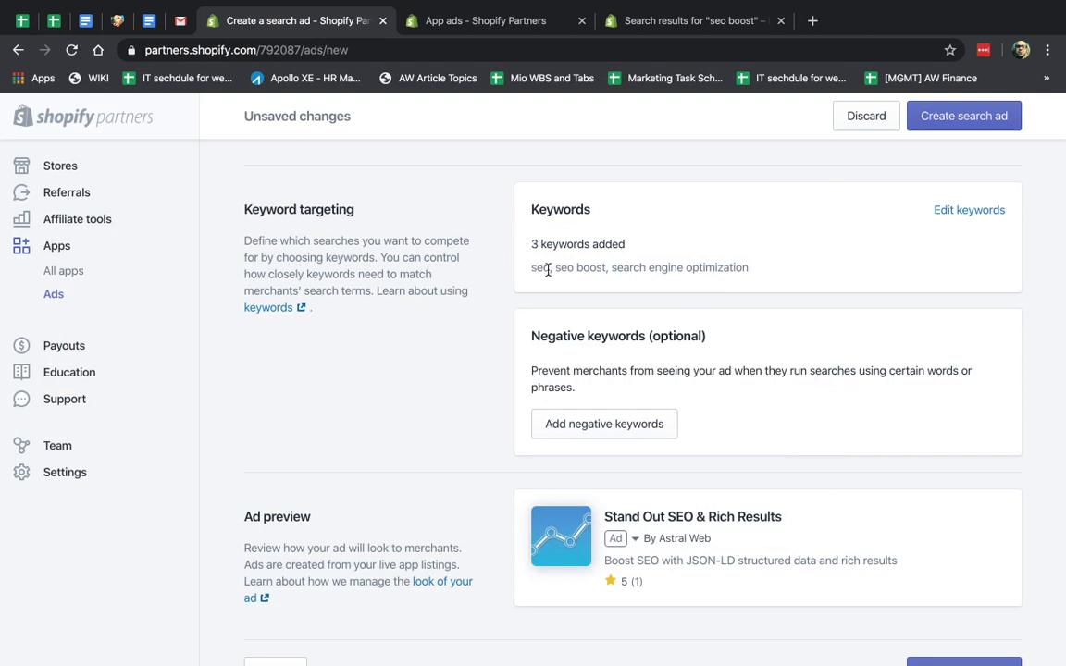
pyautogui.moveTo(554, 267); pyautogui.dragTo(608, 268)
# - Add "free boost app" as a negative keyword, keep its match type at Exact, and save the negative keyword list
pyautogui.click(605, 423)
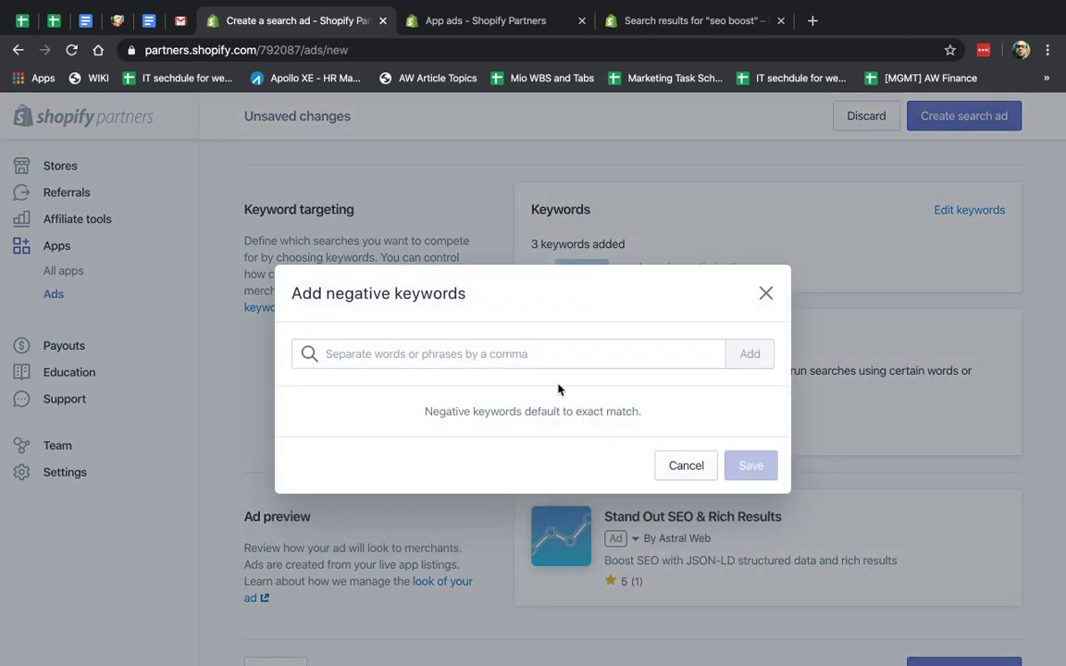
pyautogui.click(536, 352)
pyautogui.write('free boosy')
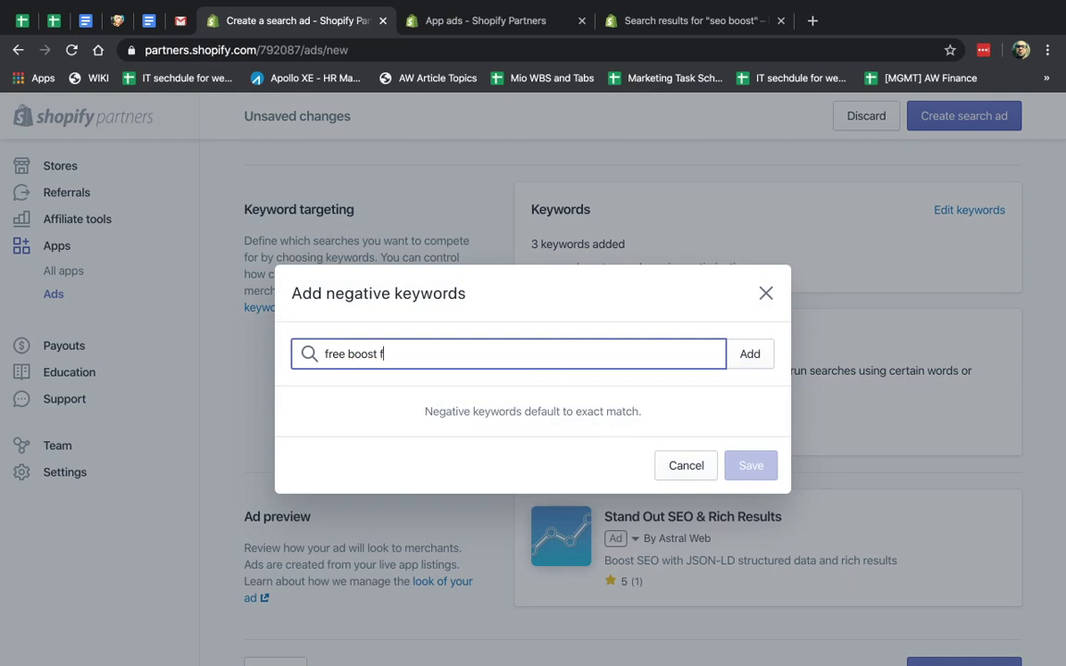
pyautogui.click(750, 357)
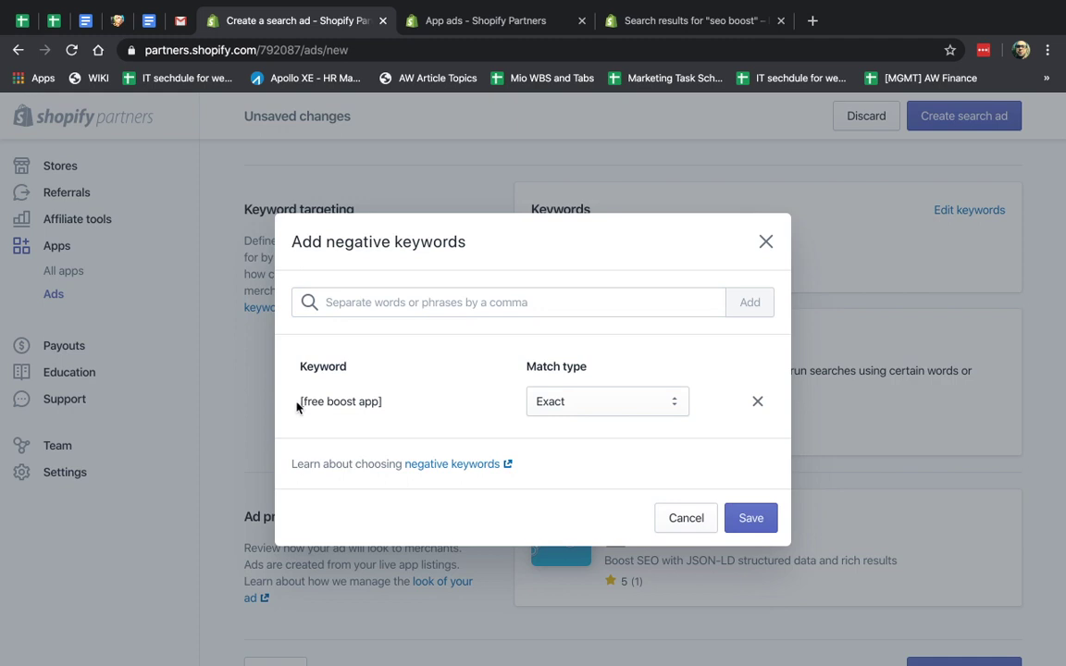
pyautogui.click(588, 405)
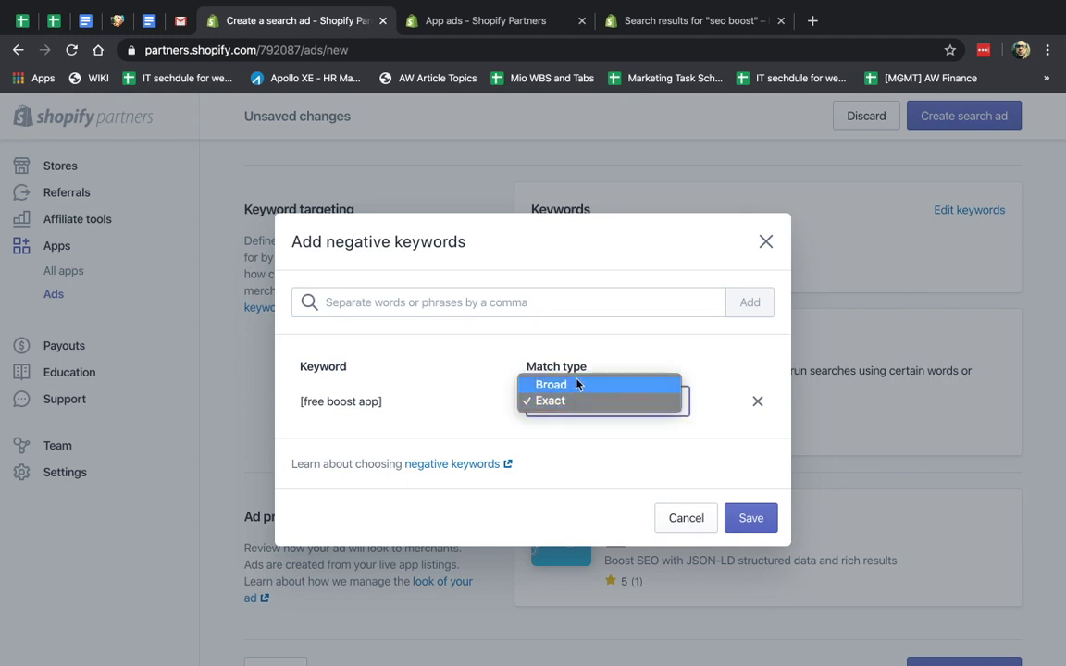
pyautogui.click(592, 401)
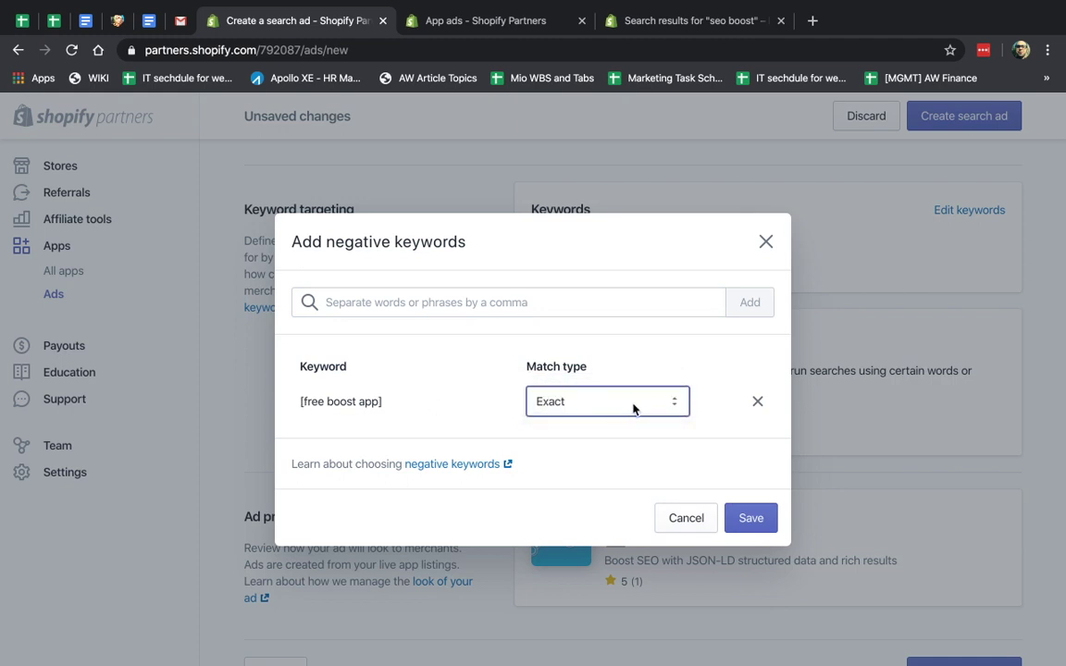
pyautogui.click(466, 400)
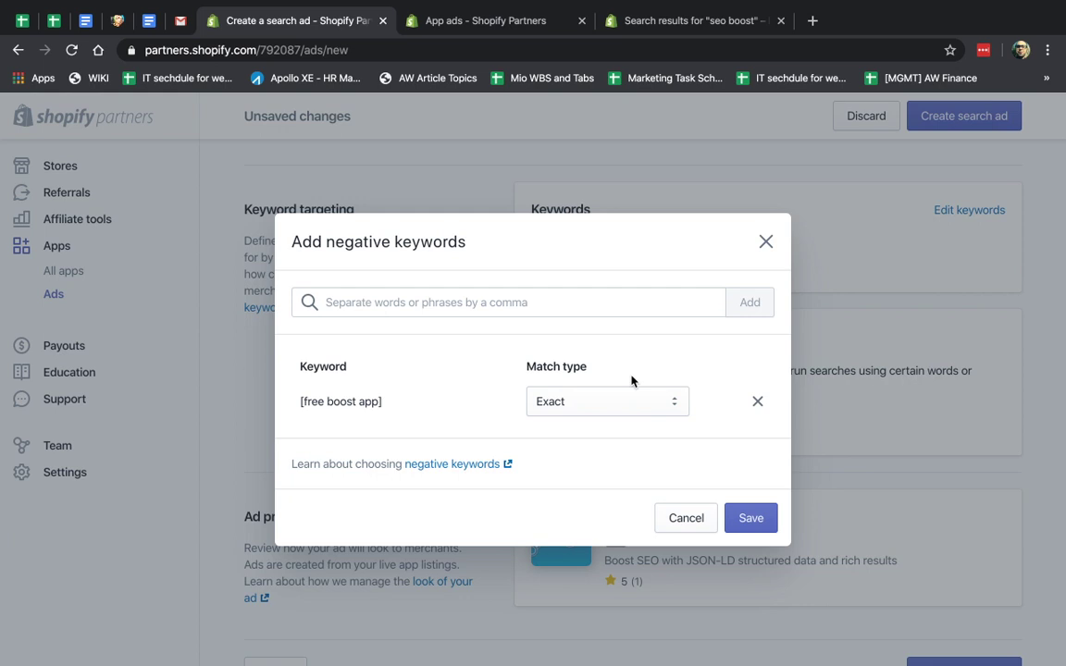
pyautogui.click(750, 518)
# - Review the ad preview of the new search ad and discard the unsaved ad
pyautogui.scroll(-1, 495, 492)
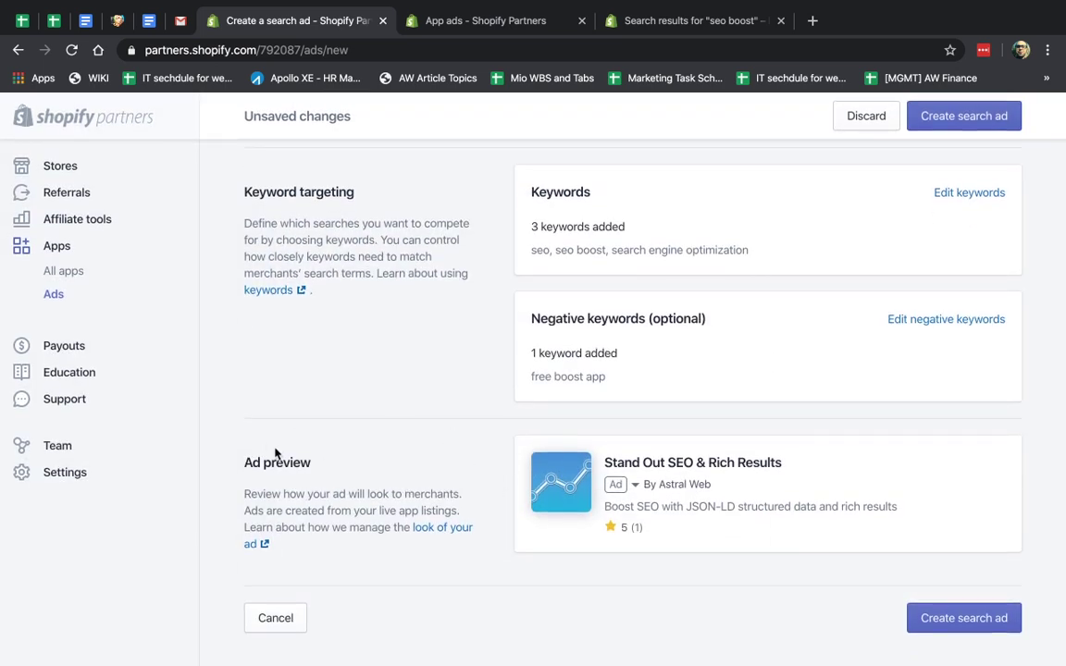
pyautogui.moveTo(267, 456); pyautogui.dragTo(402, 524)
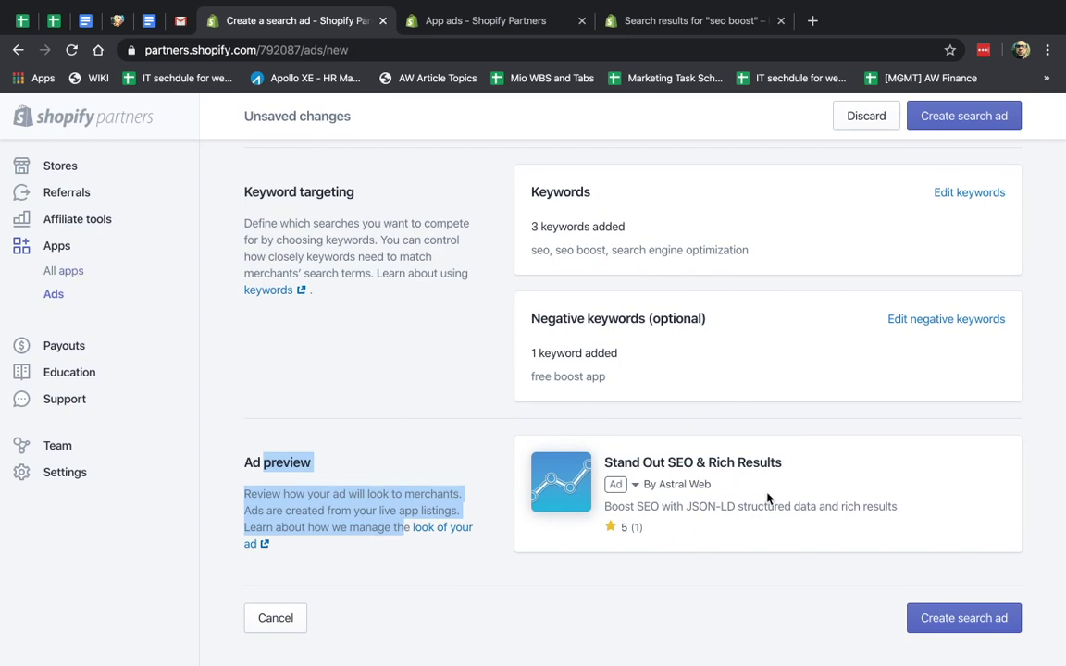
pyautogui.scroll(5, 751, 233)
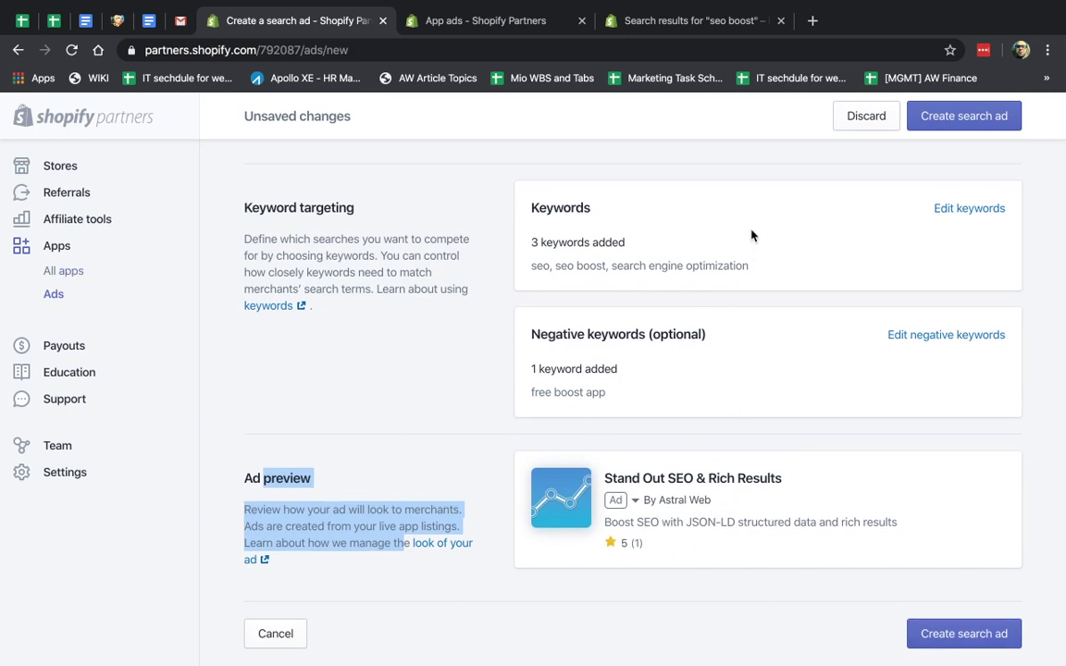
pyautogui.click(853, 116)
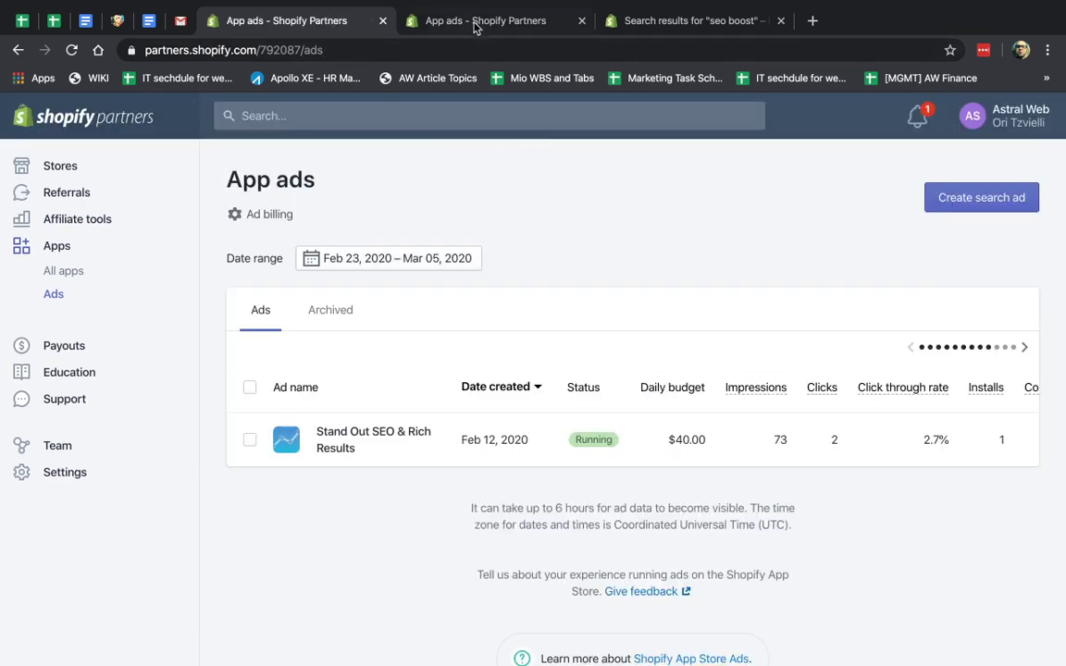
# - Examine the existing ad's metrics in the app ads list, from impressions and clicks through to total spend
pyautogui.click(474, 23)
pyautogui.click(335, 20)
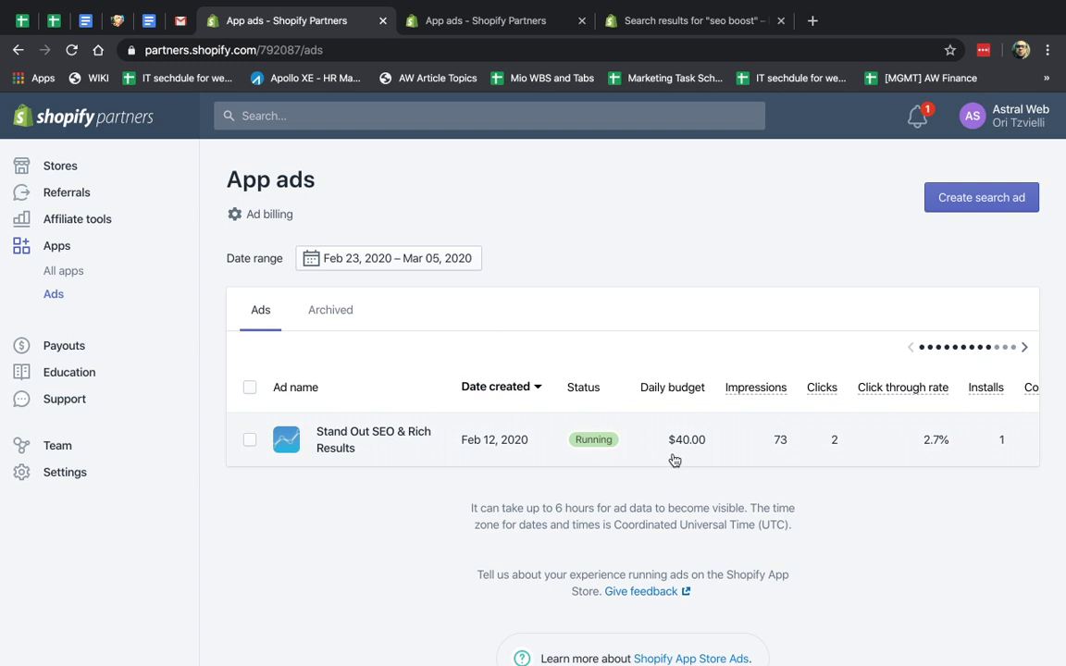
pyautogui.hscroll(5, 683, 451)
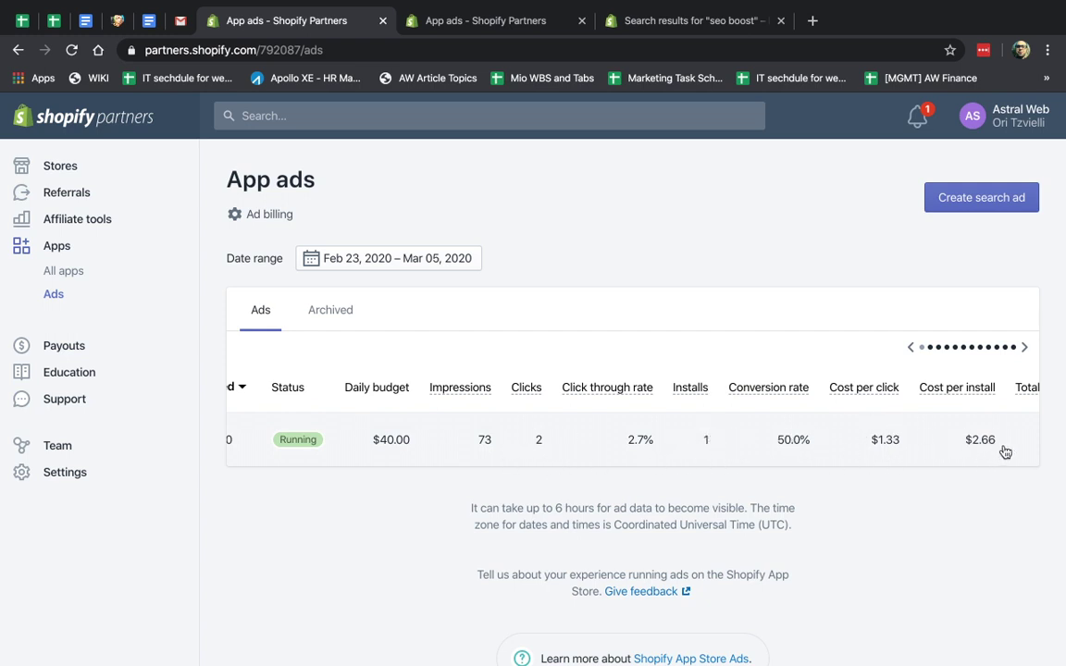
pyautogui.hscroll(3, 1001, 446)
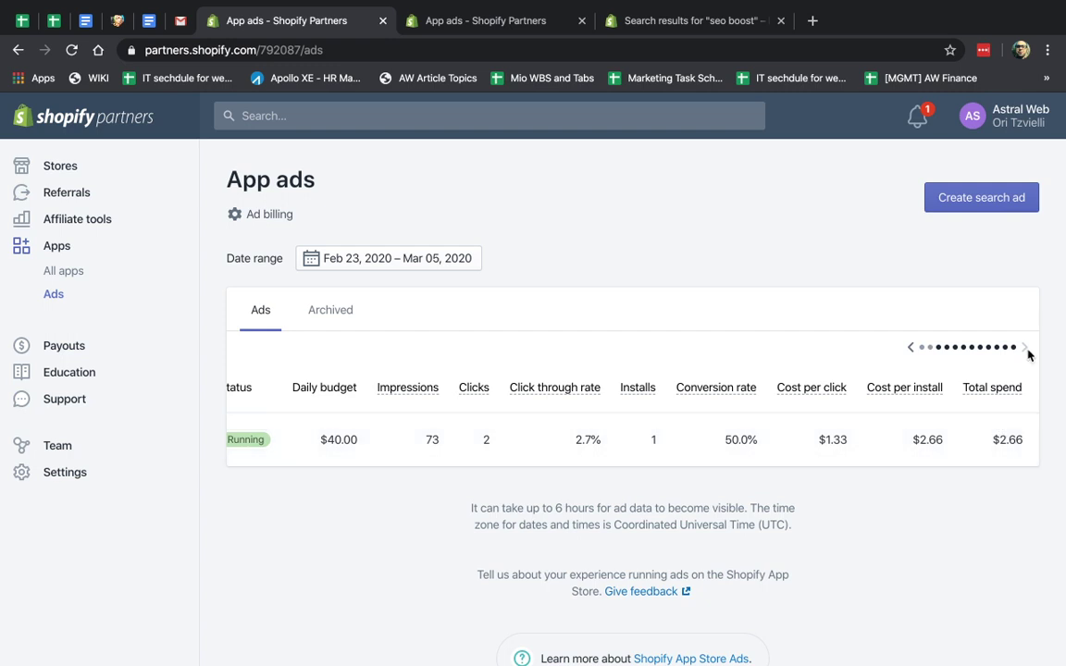
# - Open the Stand Out SEO & Rich Results ad and examine its performance summary and its keywords' bids, match types and impressions
pyautogui.click(433, 450)
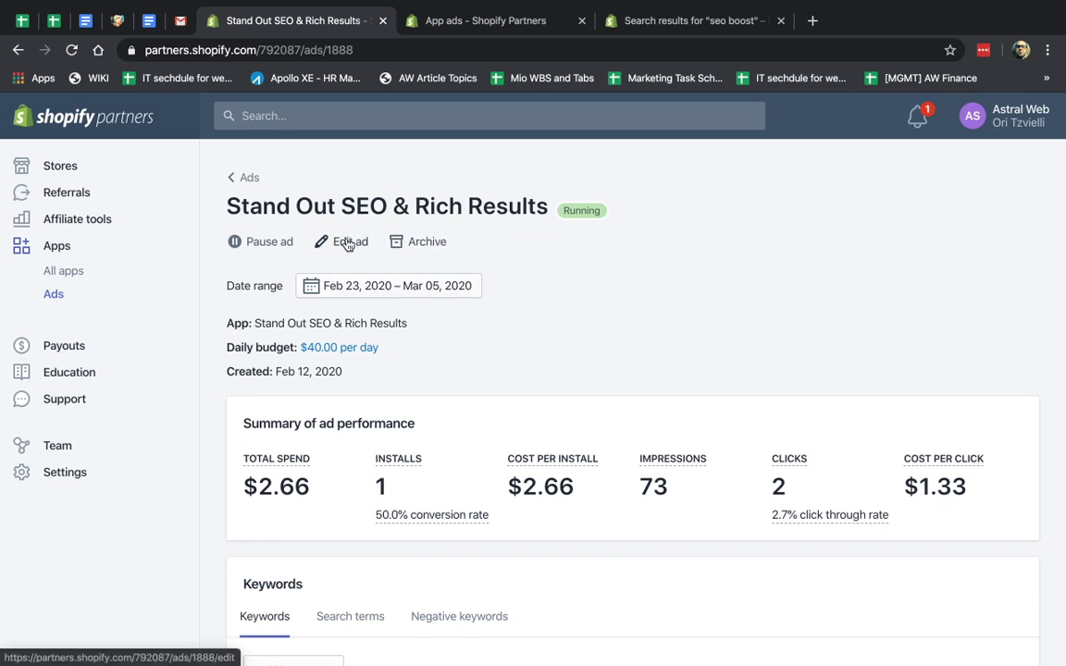
pyautogui.scroll(-3, 657, 312)
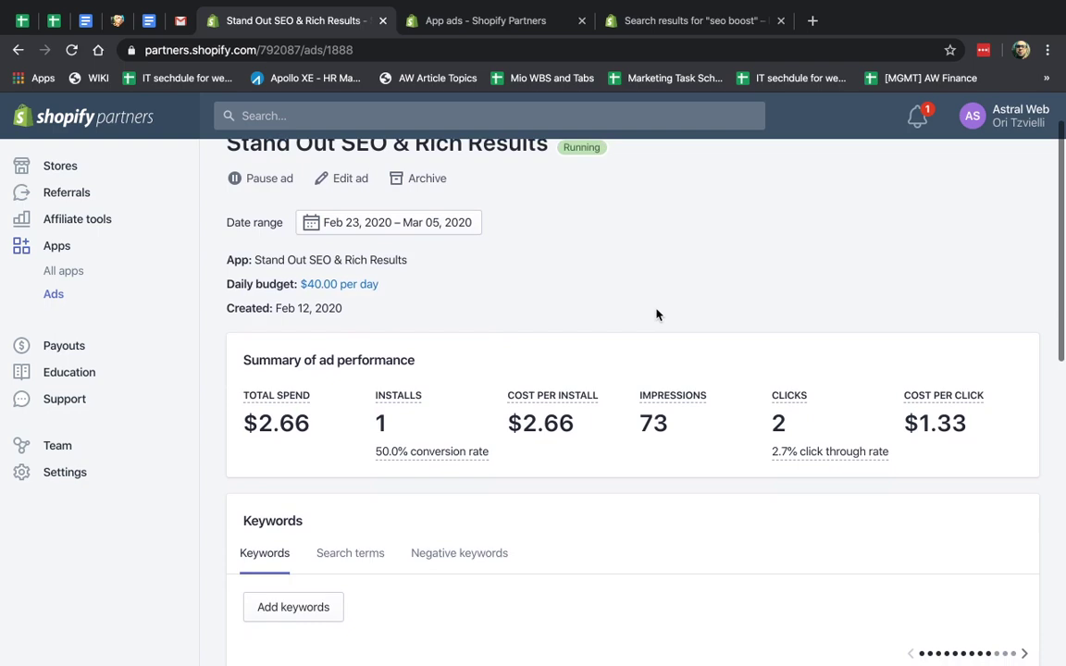
pyautogui.scroll(-3, 578, 538)
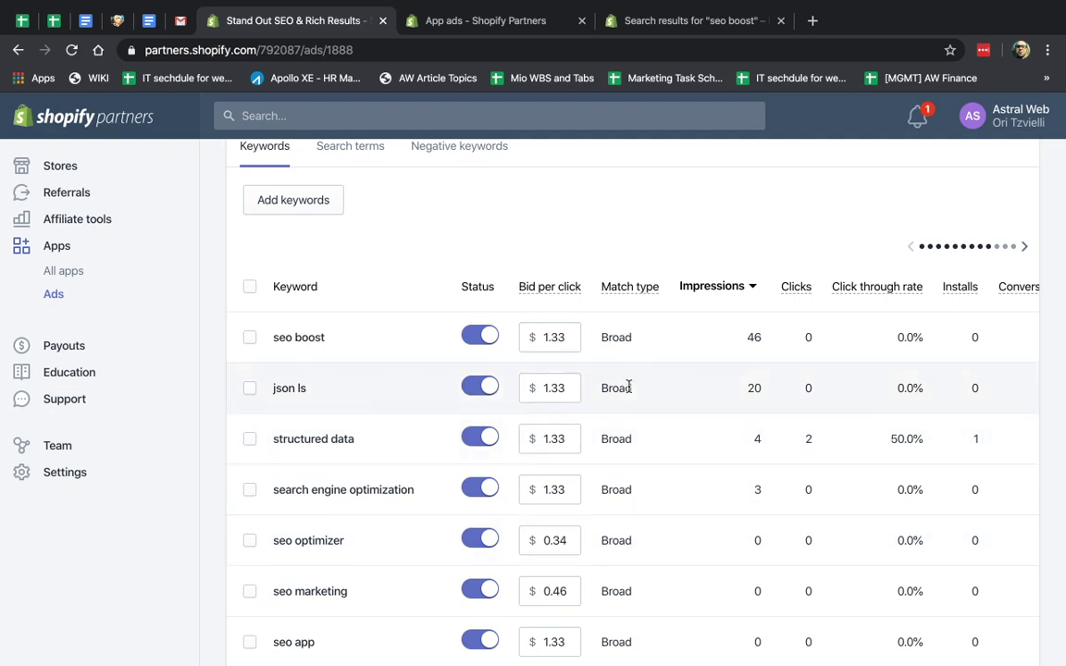
pyautogui.scroll(-2, 629, 386)
pyautogui.scroll(-1, 628, 386)
pyautogui.scroll(3, 624, 385)
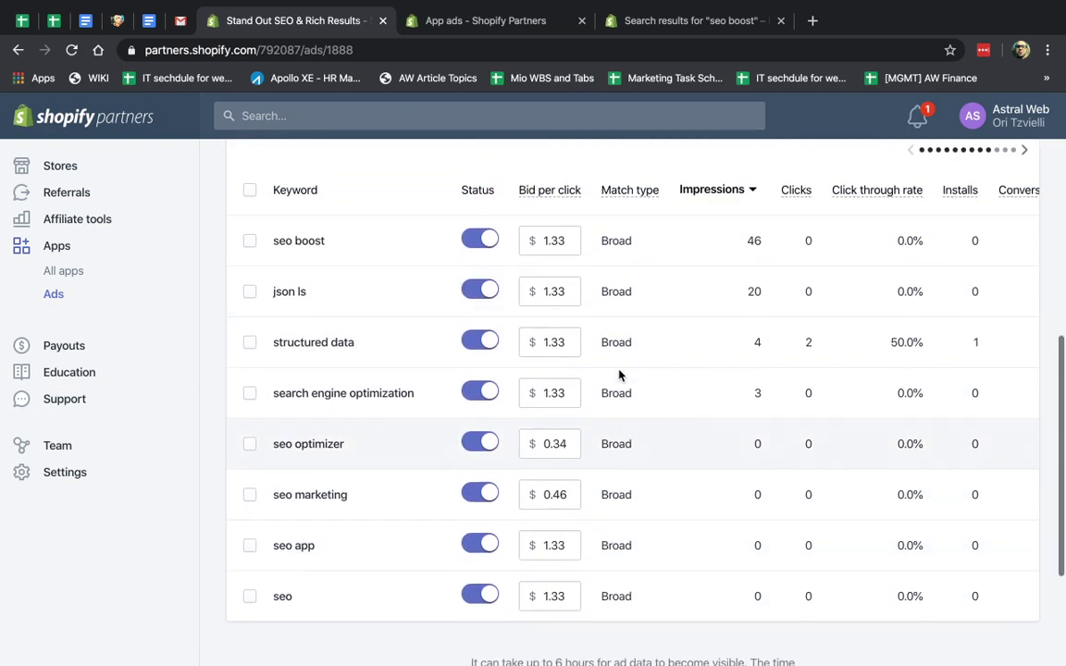
pyautogui.scroll(2, 618, 374)
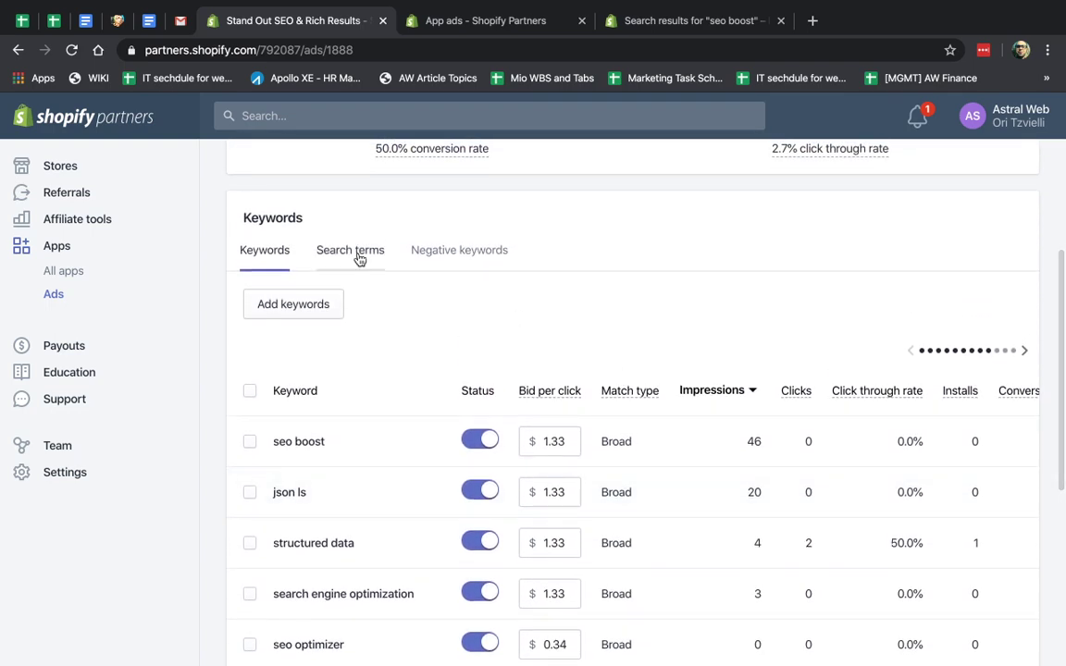
# - Examine the ad's negative keywords and their match types, including the broad and exact entries for "export meta data"
pyautogui.click(459, 251)
pyautogui.scroll(-2, 602, 378)
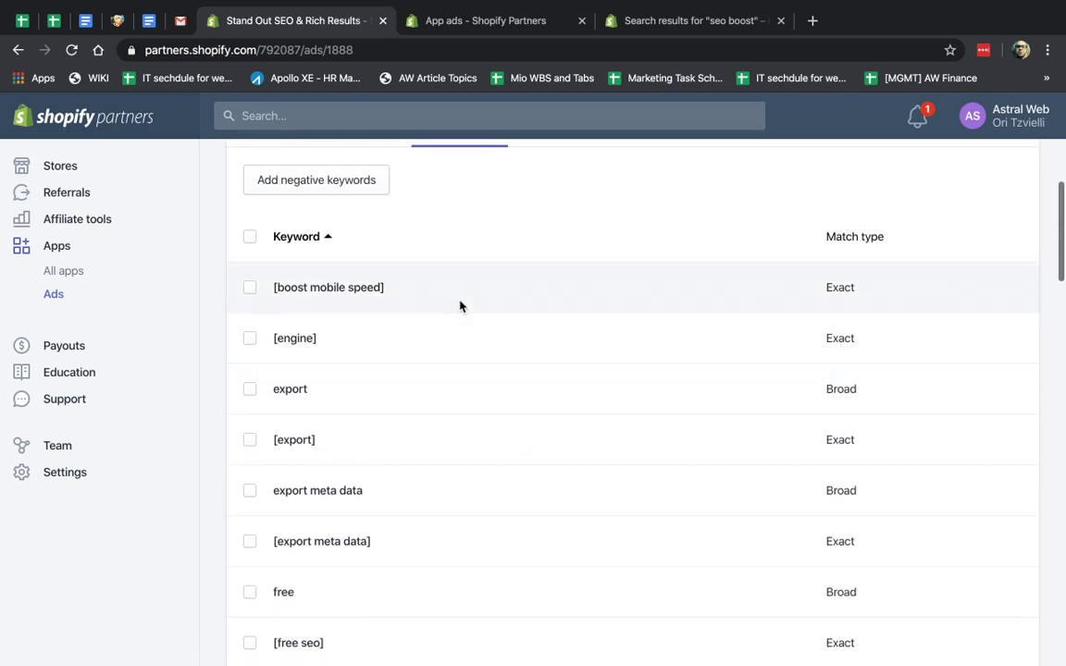
pyautogui.scroll(-3, 441, 368)
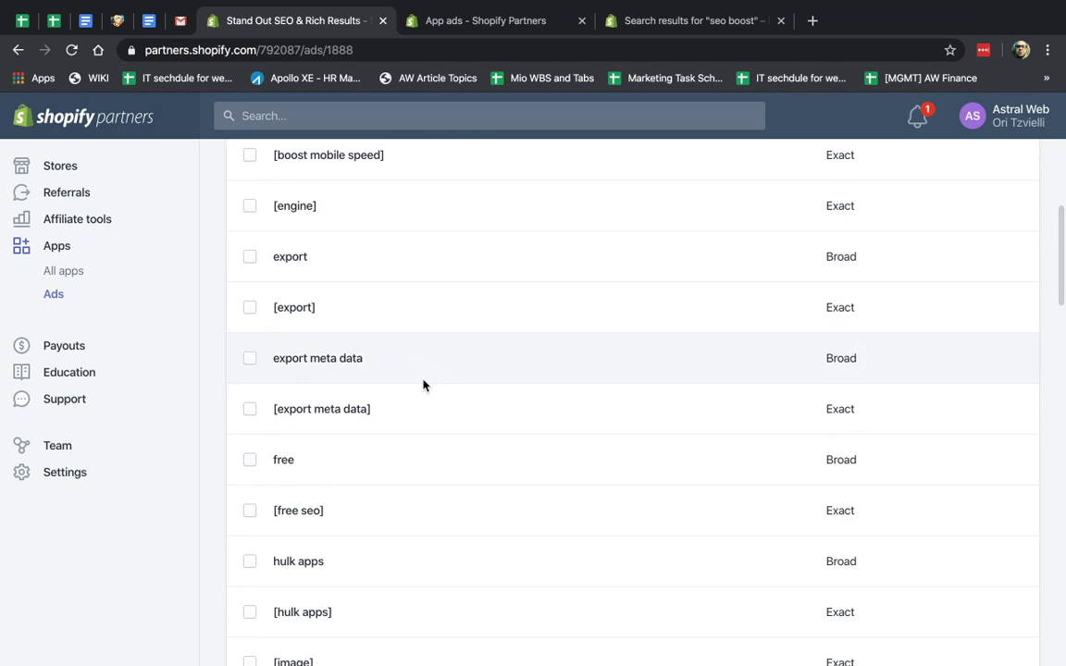
pyautogui.moveTo(288, 409); pyautogui.dragTo(366, 411)
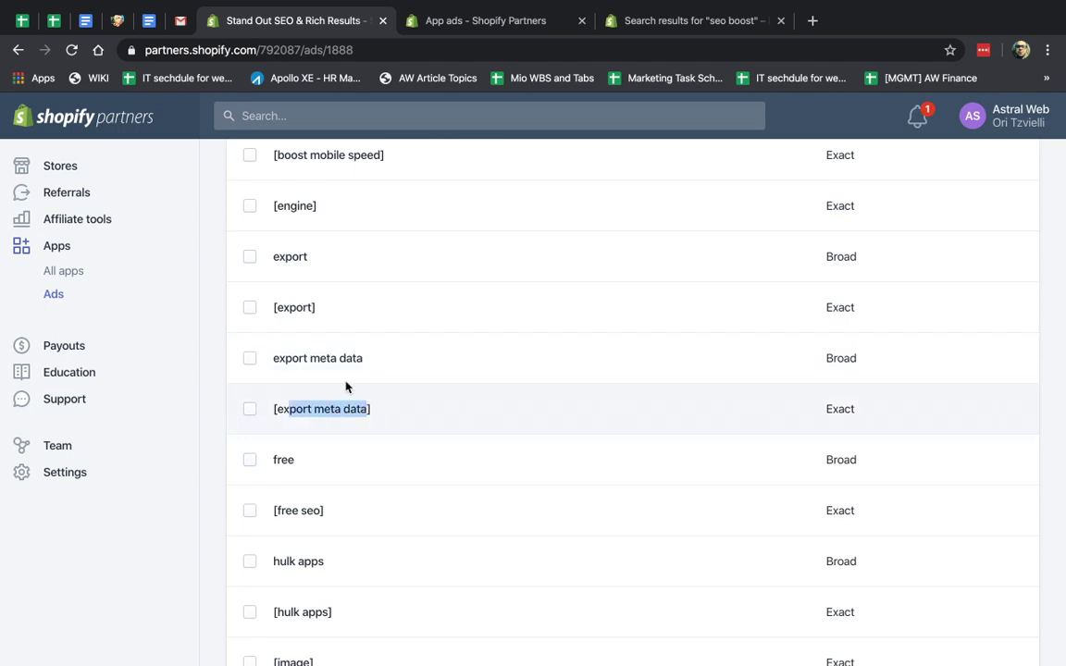
pyautogui.moveTo(274, 358); pyautogui.dragTo(361, 359)
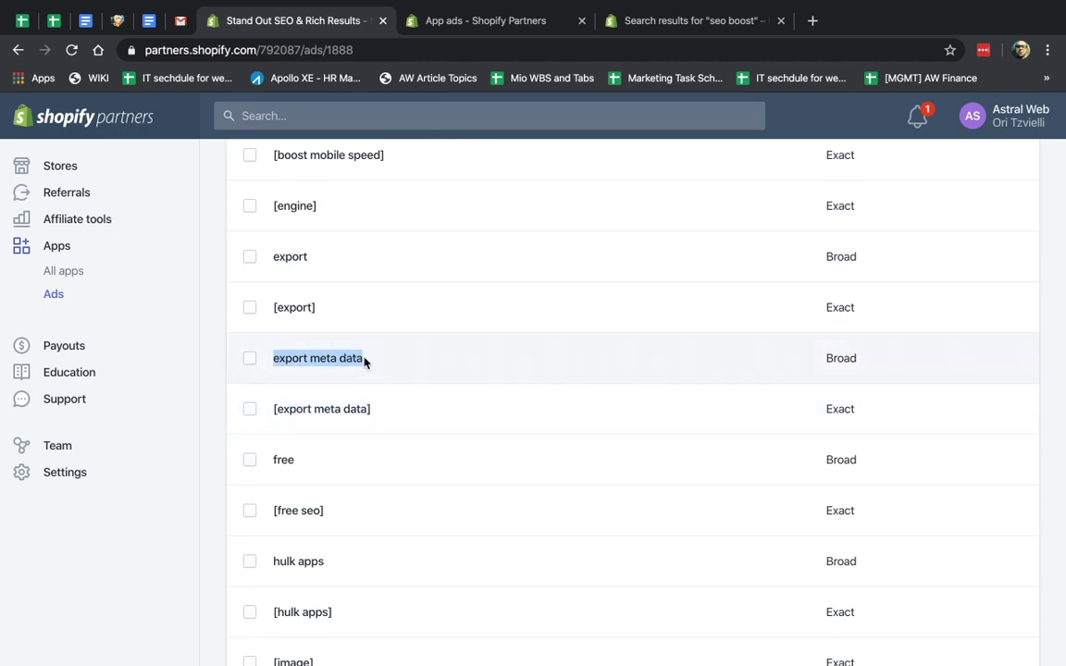
pyautogui.scroll(5, 363, 360)
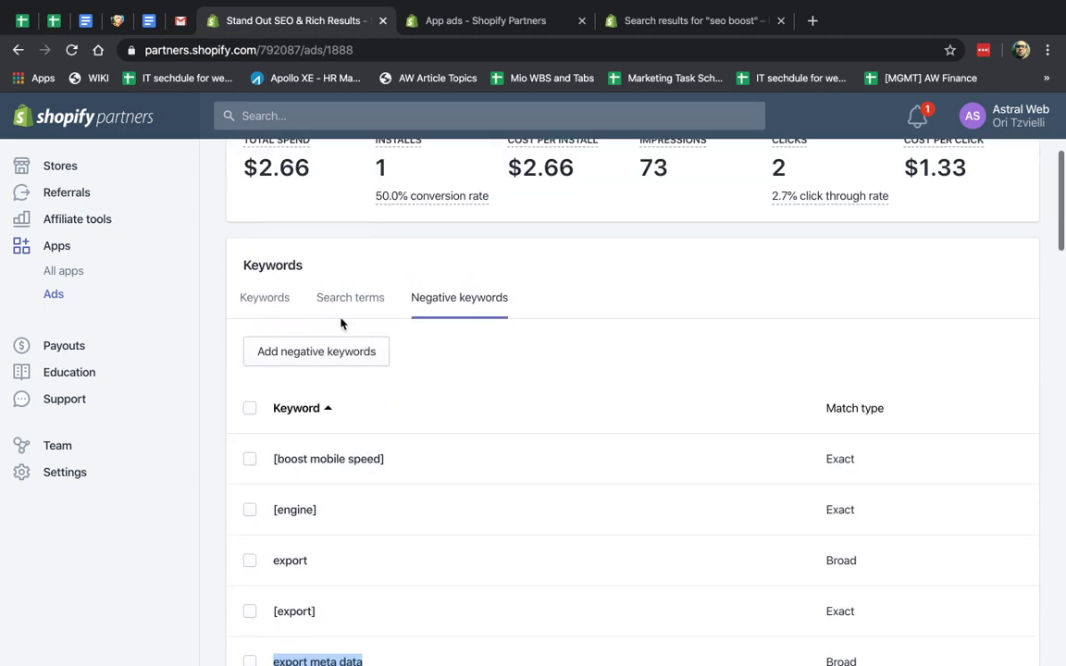
# - Return to the ad's targeted keywords and compare their results with the overall ad performance summary
pyautogui.click(264, 300)
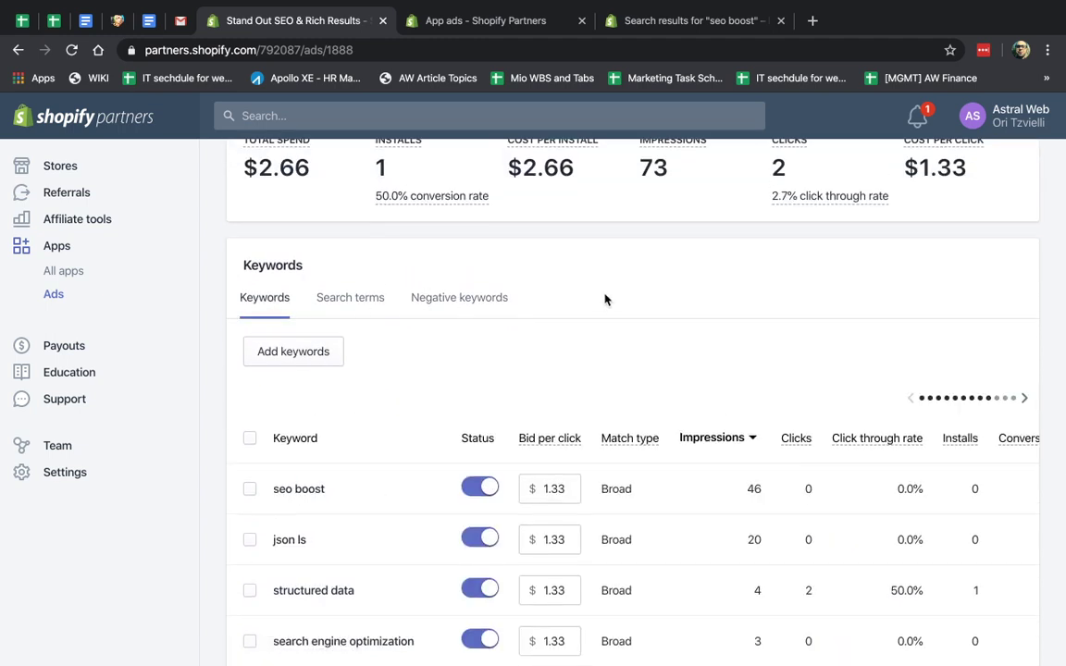
pyautogui.scroll(5, 605, 299)
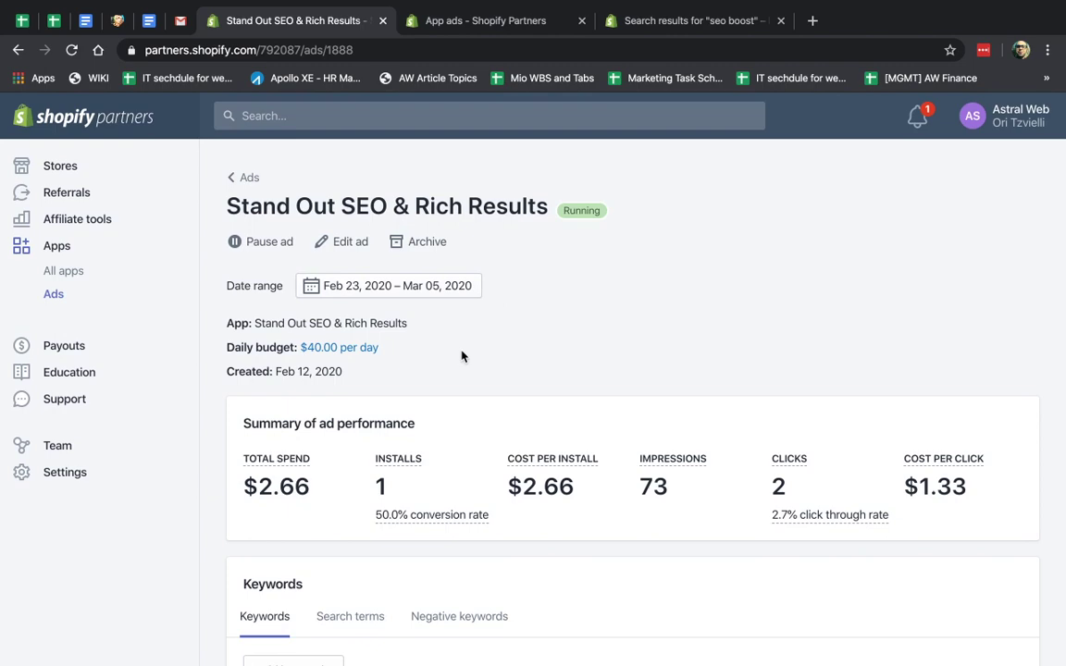
pyautogui.scroll(-5, 521, 427)
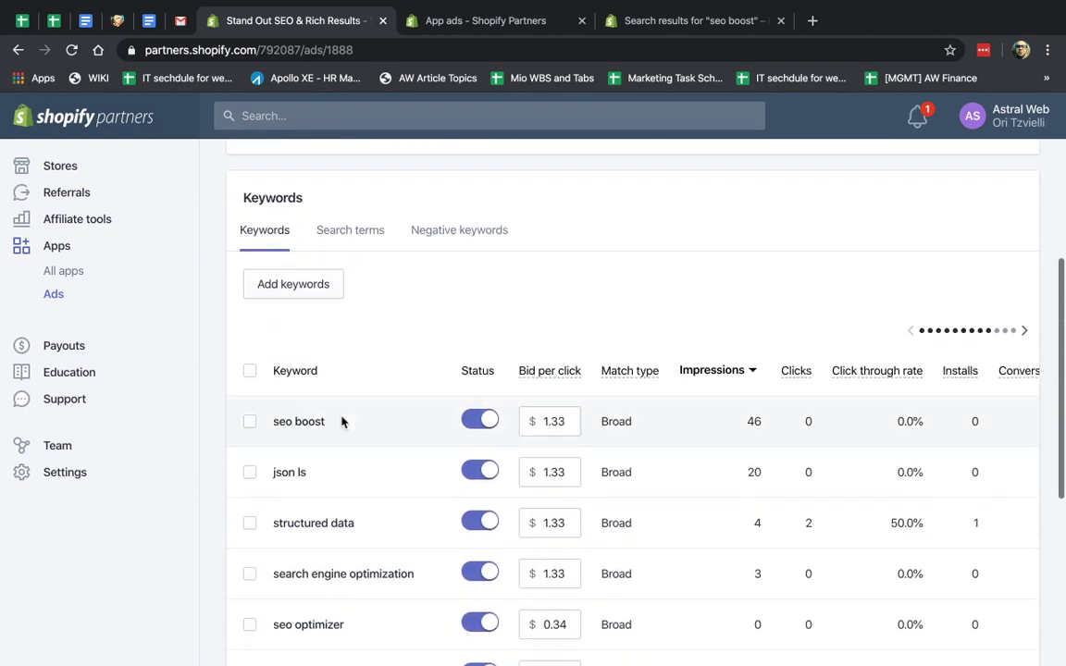
pyautogui.scroll(-3, 482, 535)
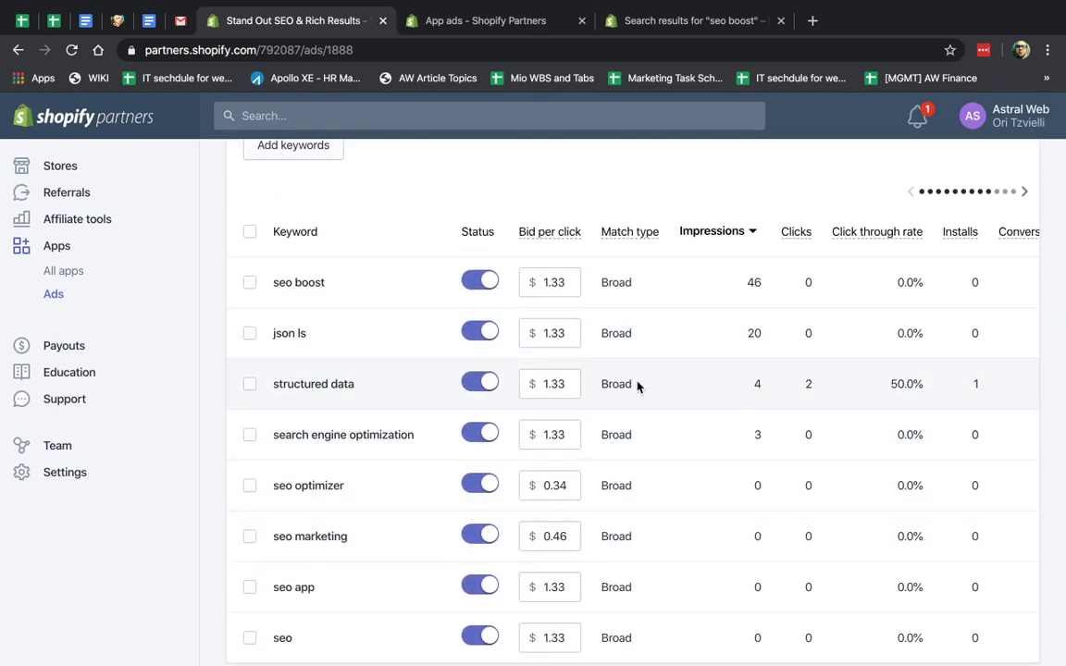
pyautogui.scroll(5, 636, 386)
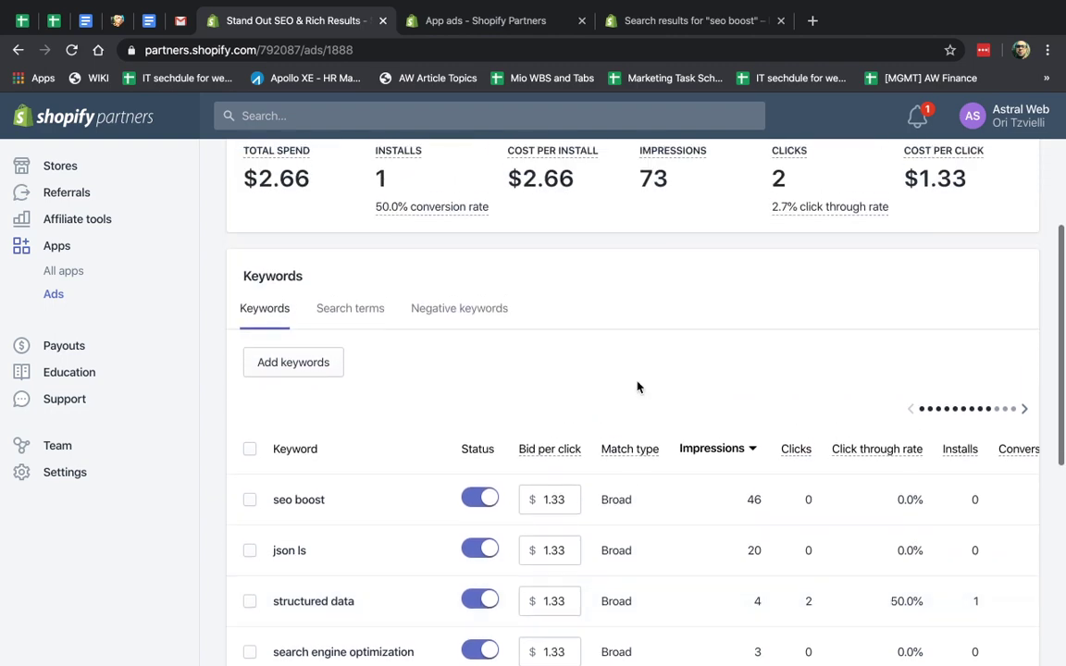
# - Examine the ad's targeted keywords again, comparing bids, match types and impressions
pyautogui.click(351, 512)
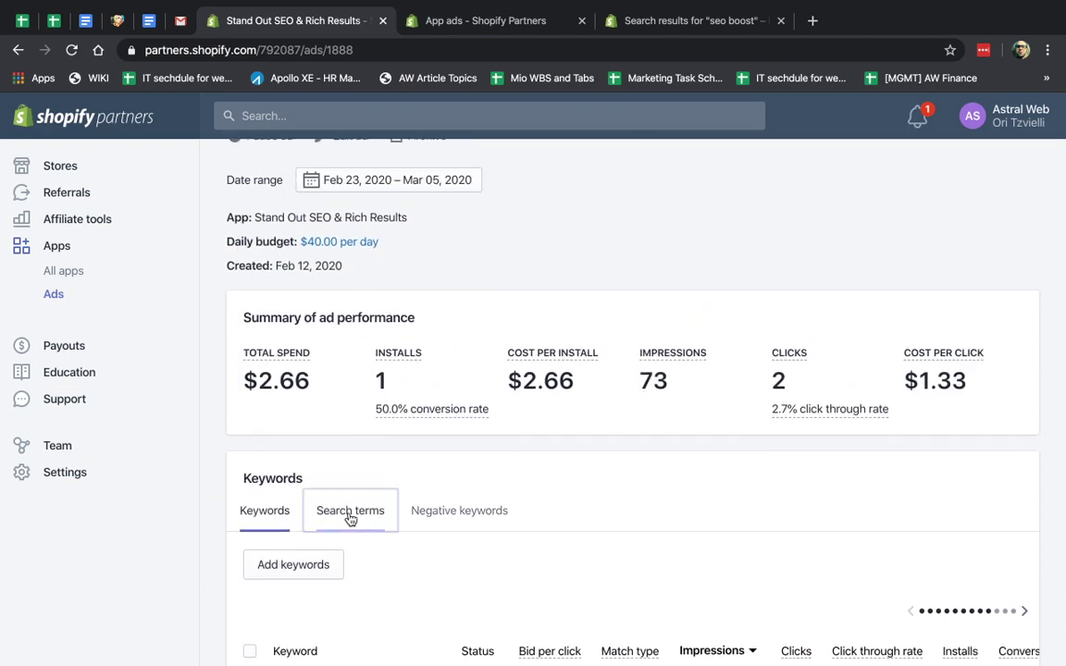
pyautogui.scroll(-1, 350, 518)
pyautogui.scroll(-2, 305, 444)
pyautogui.click(289, 401)
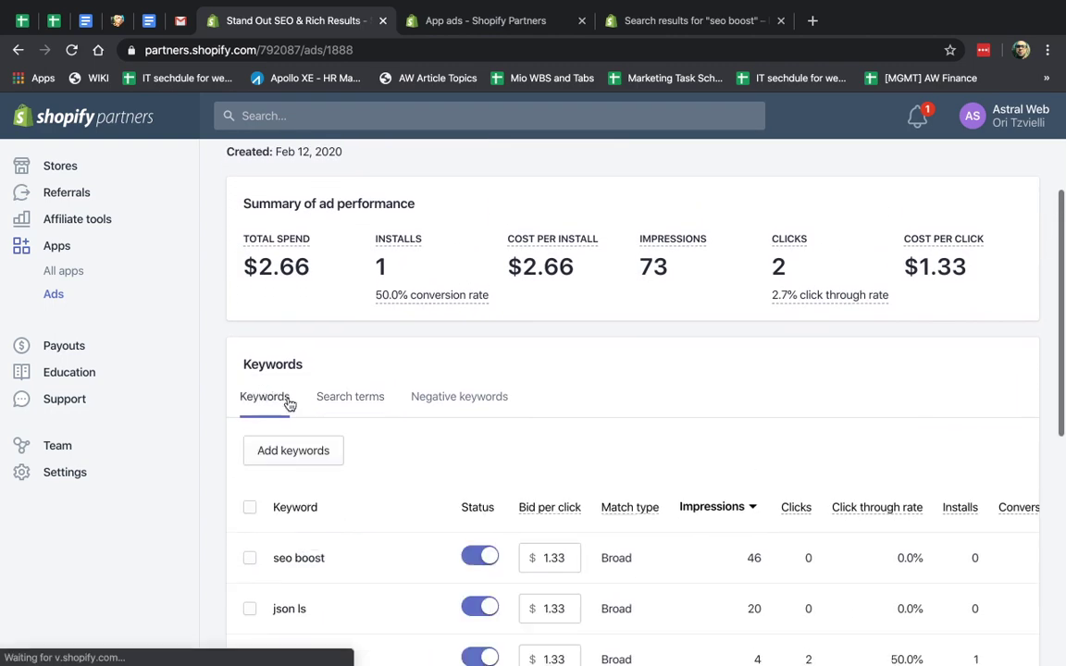
pyautogui.scroll(-3, 718, 480)
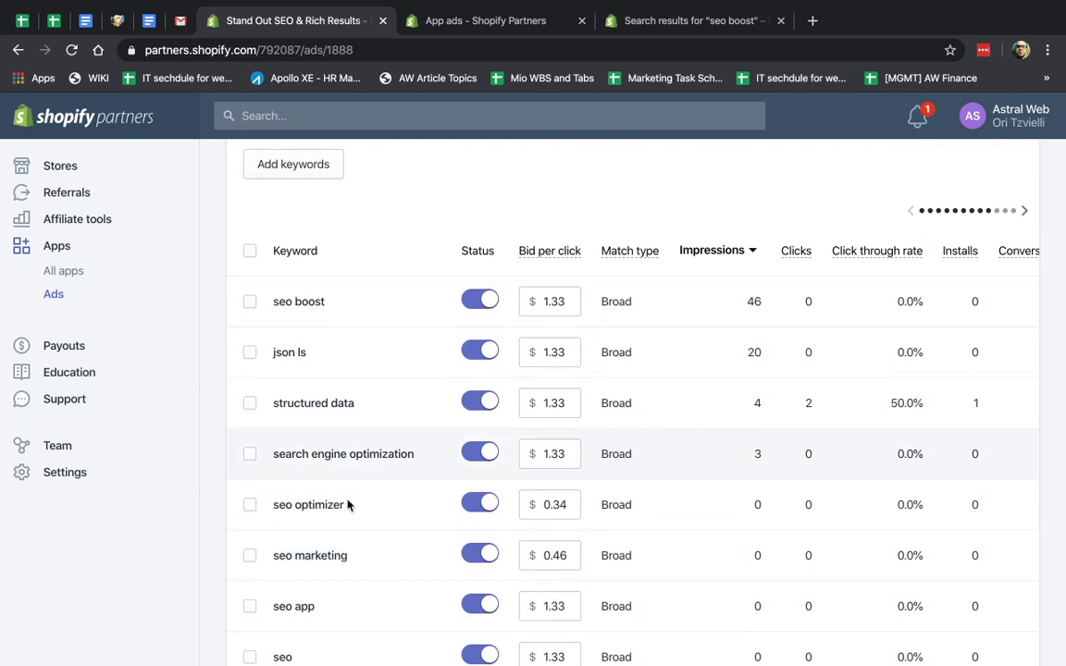
pyautogui.scroll(3, 435, 262)
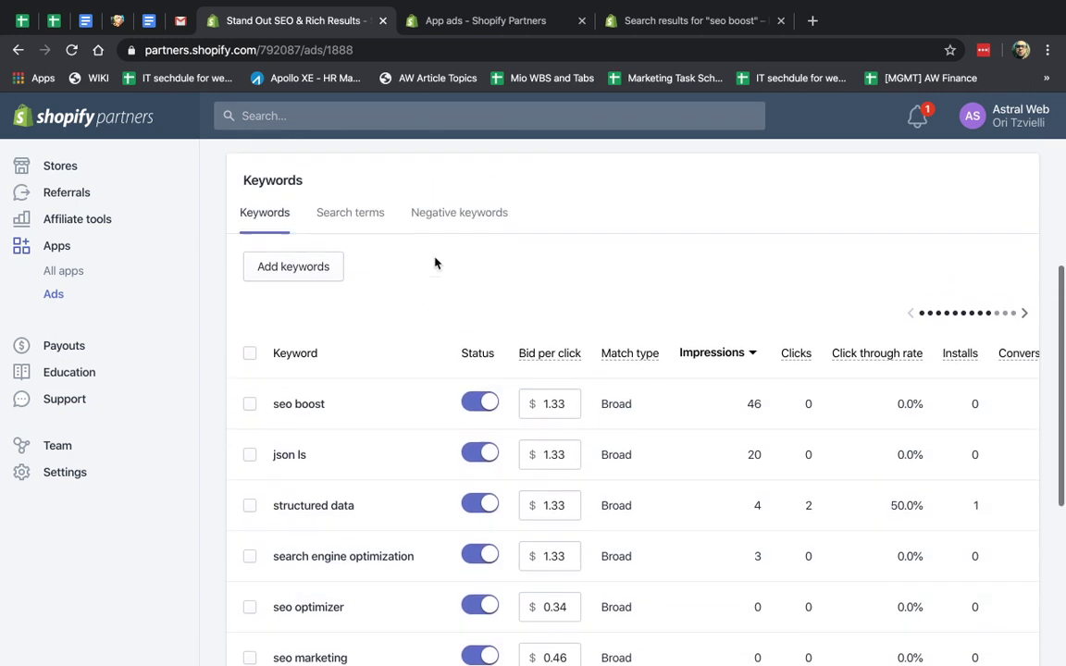
# - Open the ad's search terms and examine which targeted keyword each one matched and its impressions
pyautogui.click(361, 277)
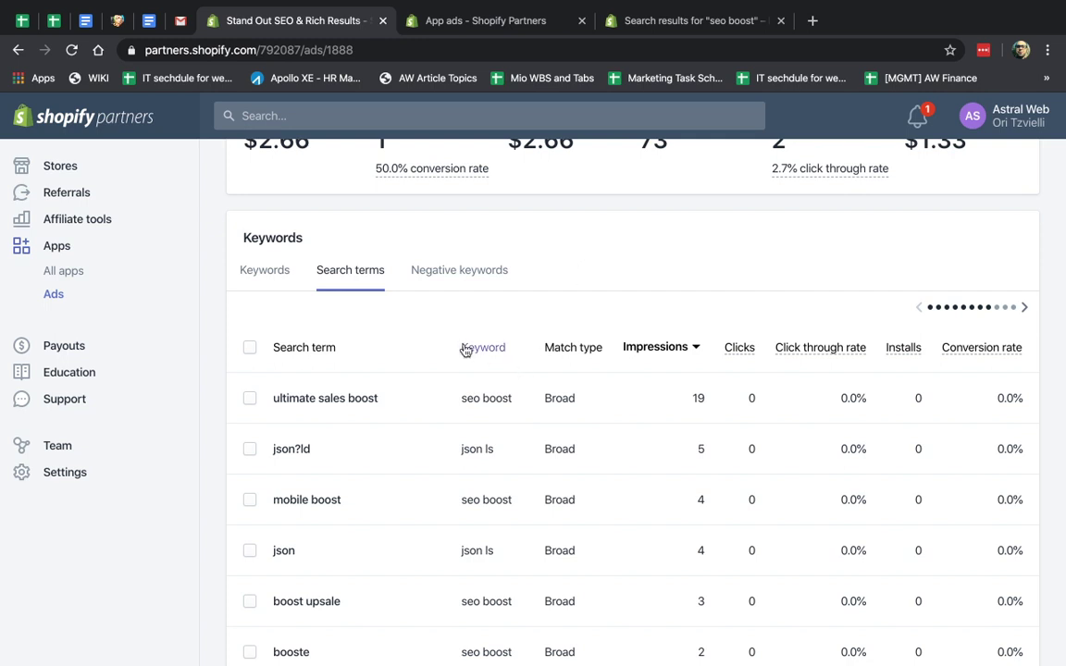
pyautogui.scroll(-2, 465, 349)
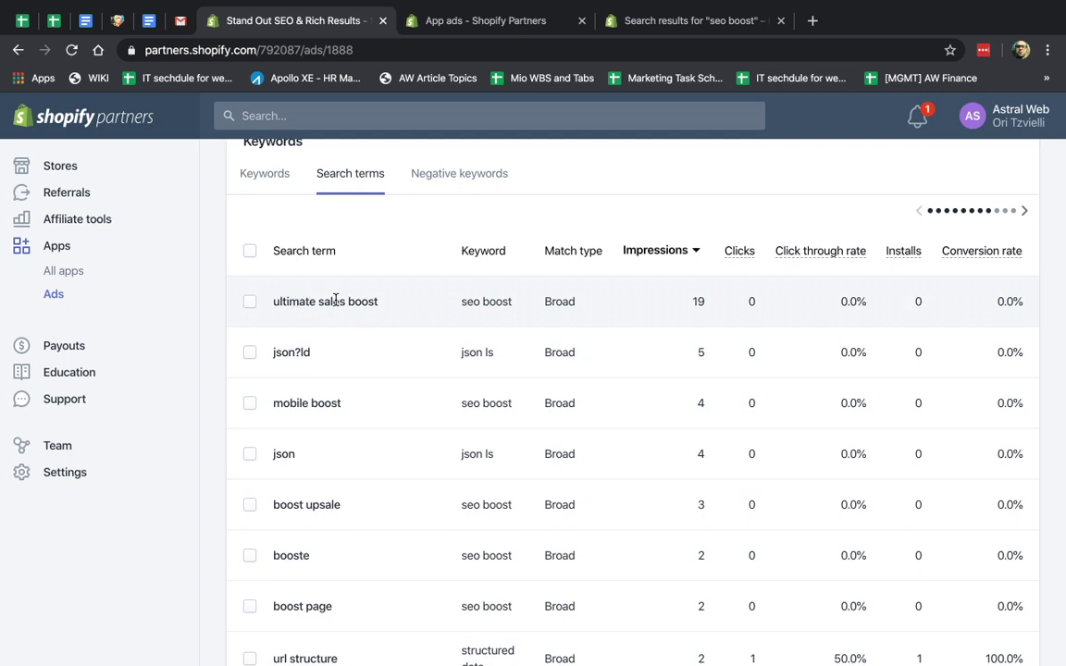
pyautogui.scroll(-2, 253, 308)
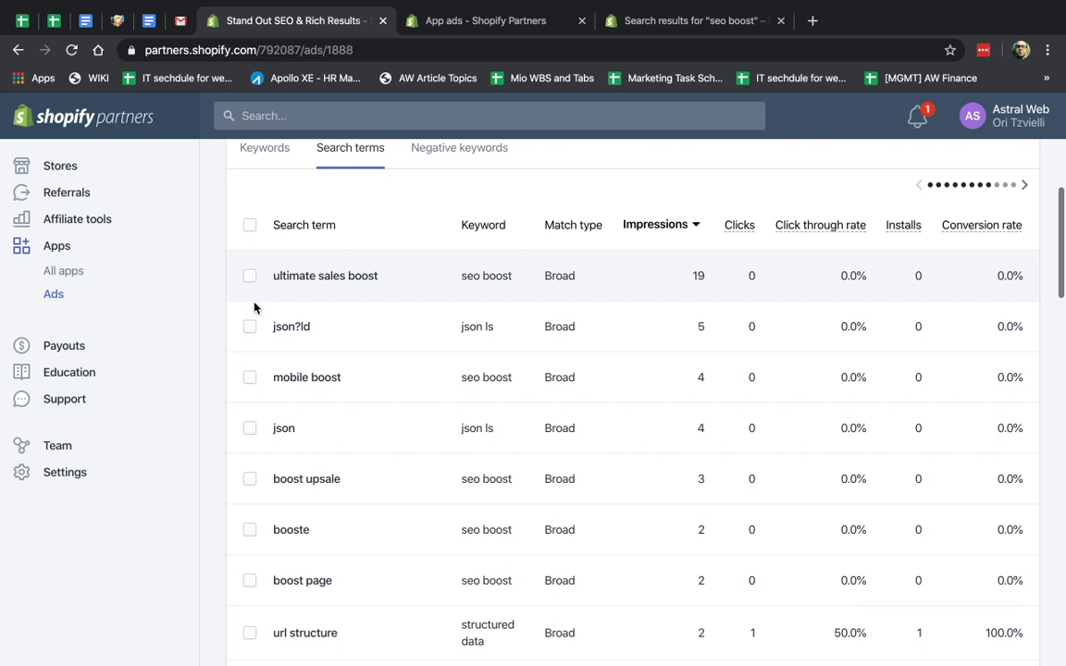
pyautogui.click(249, 317)
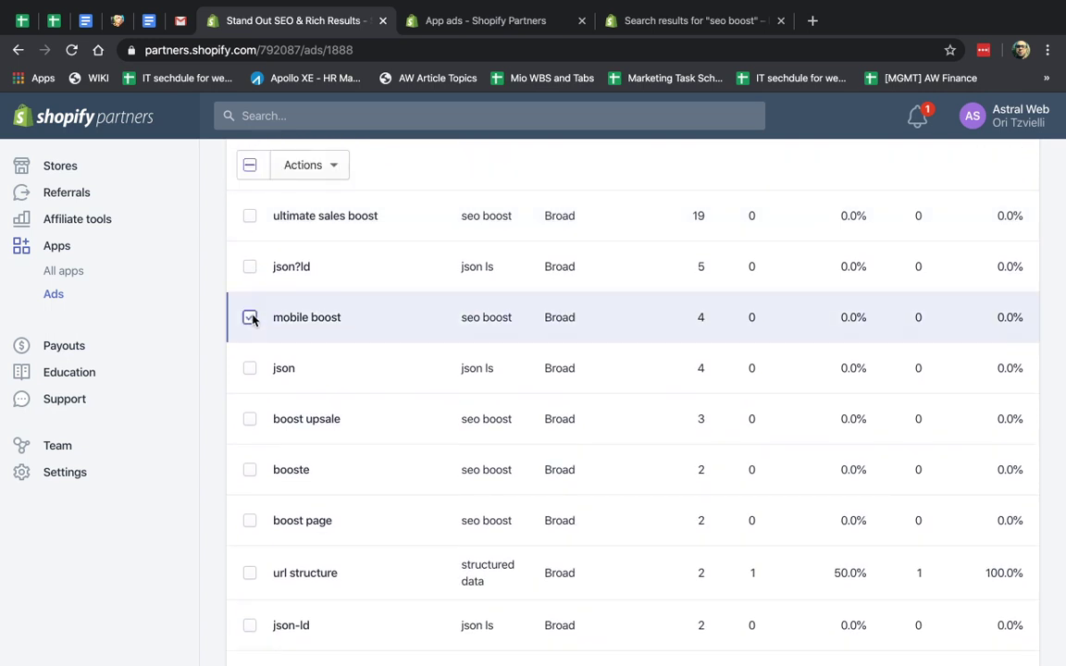
pyautogui.click(325, 167)
pyautogui.click(426, 214)
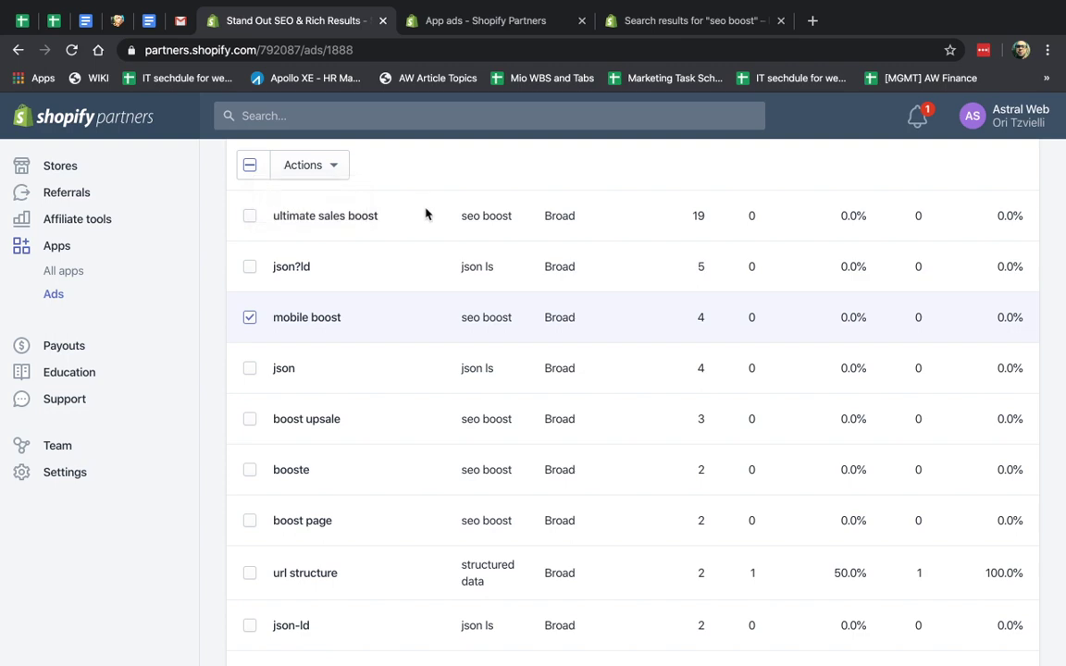
pyautogui.click(249, 318)
# - Enter the search term "mobile boost" as a new exact-match negative keyword and discard the entry without saving
pyautogui.tripleClick(309, 316)
pyautogui.hotkey('ctrl', 'c')
pyautogui.scroll(1, 503, 398)
pyautogui.scroll(3, 503, 397)
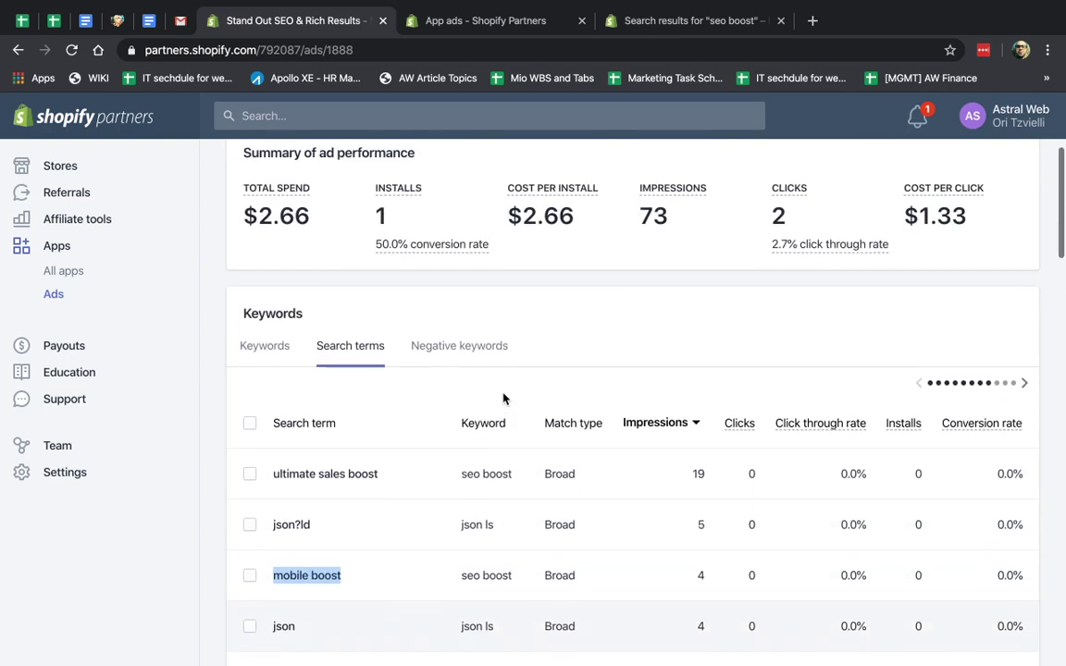
pyautogui.click(469, 365)
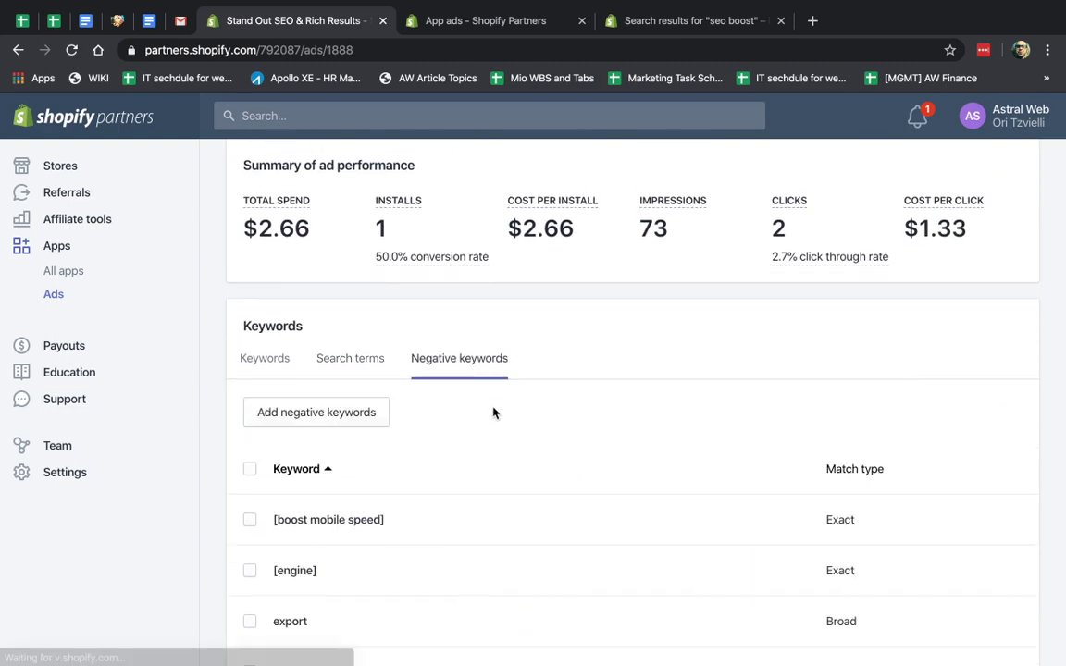
pyautogui.click(349, 413)
pyautogui.click(497, 353)
pyautogui.hotkey('ctrl', 'v')
pyautogui.click(750, 353)
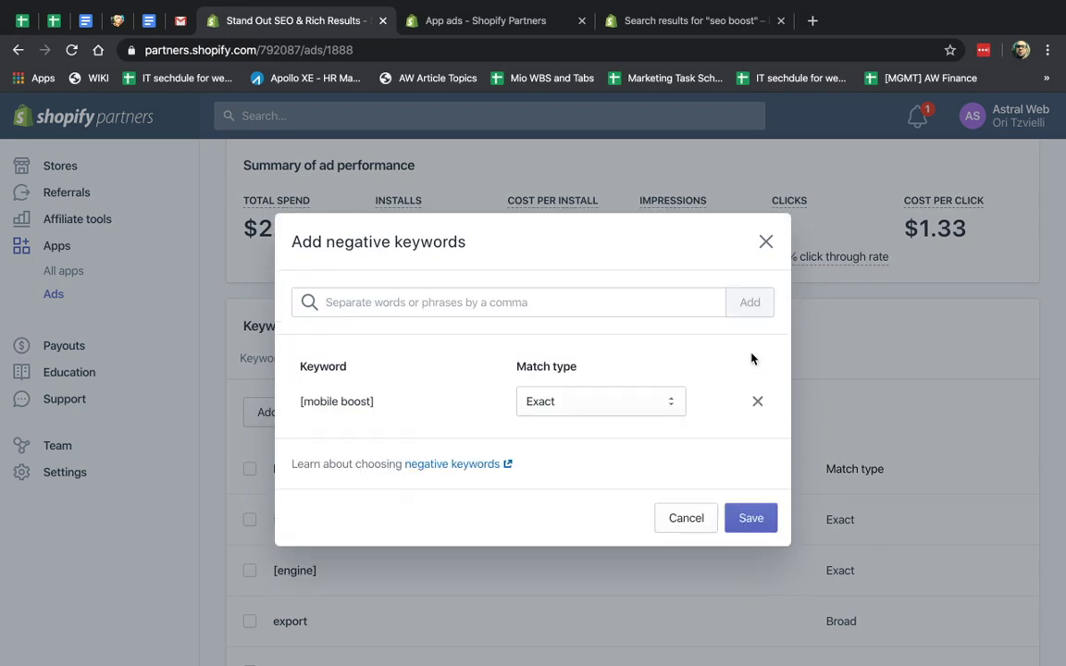
pyautogui.click(576, 408)
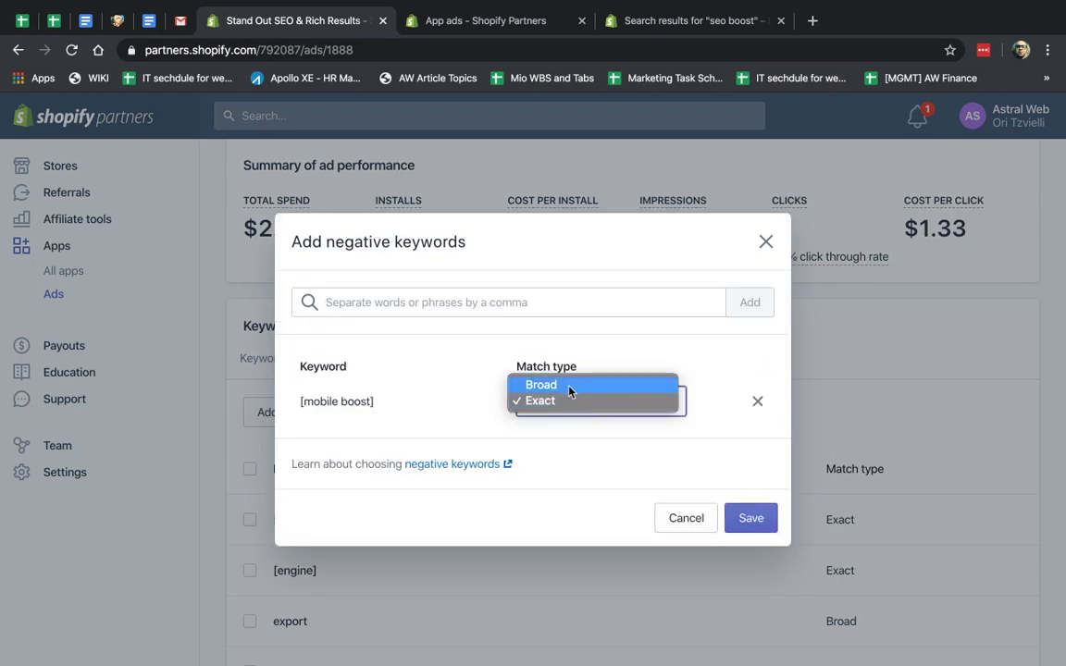
pyautogui.click(634, 508)
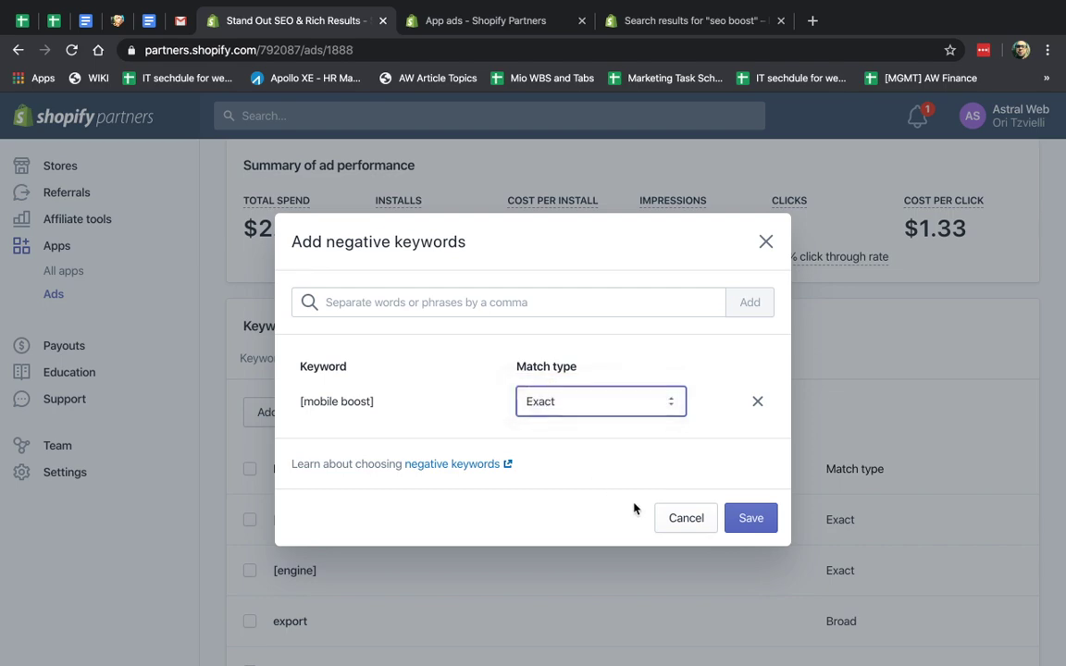
pyautogui.click(670, 519)
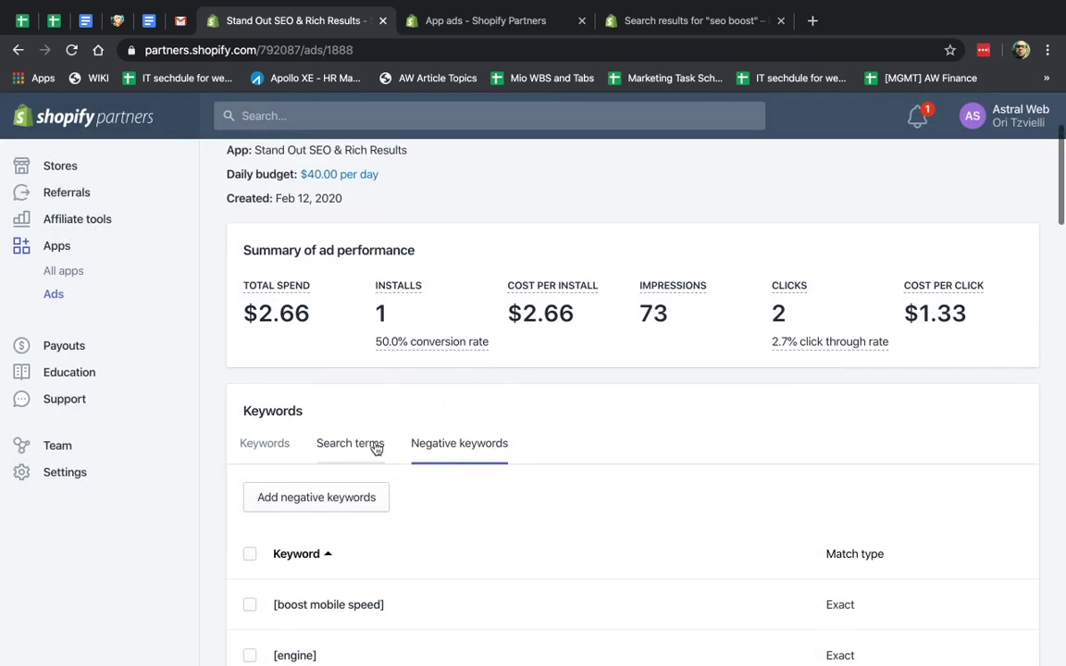
# - Return to the search terms and examine the list for irrelevant queries triggered by "seo boost", down to "boost central"
pyautogui.click(373, 446)
pyautogui.scroll(-5, 557, 466)
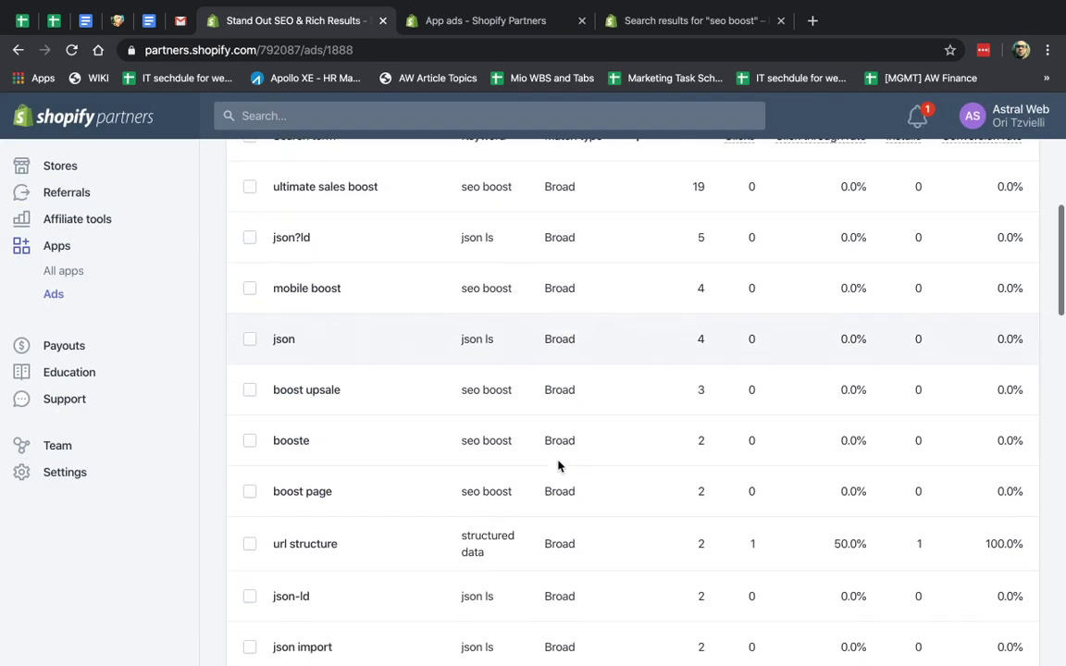
pyautogui.scroll(-1, 558, 465)
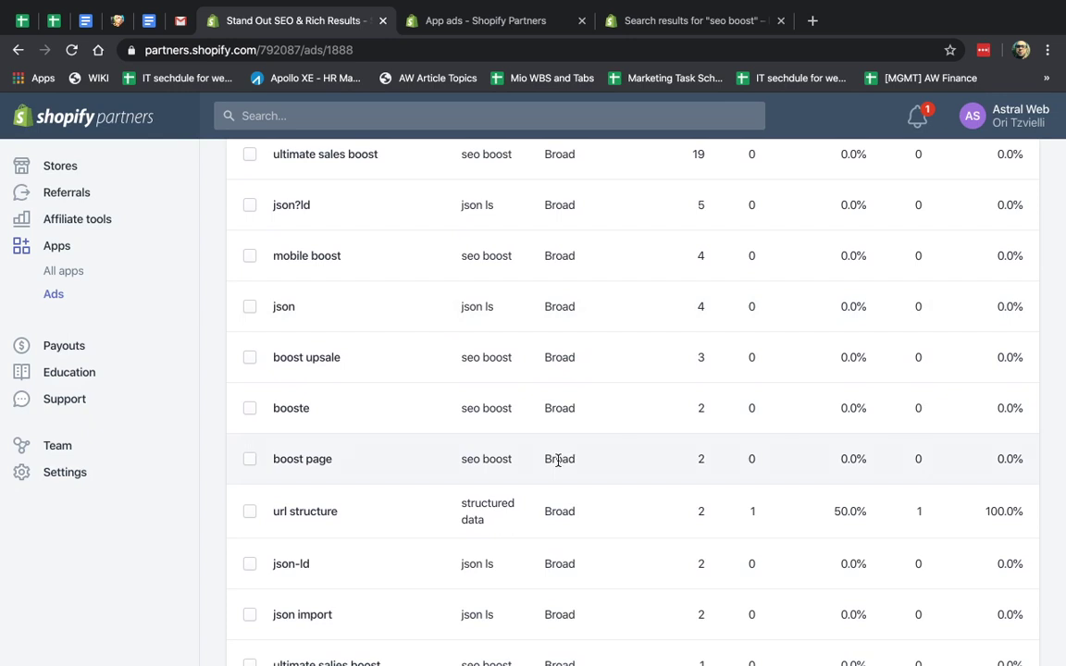
pyautogui.scroll(-4, 558, 459)
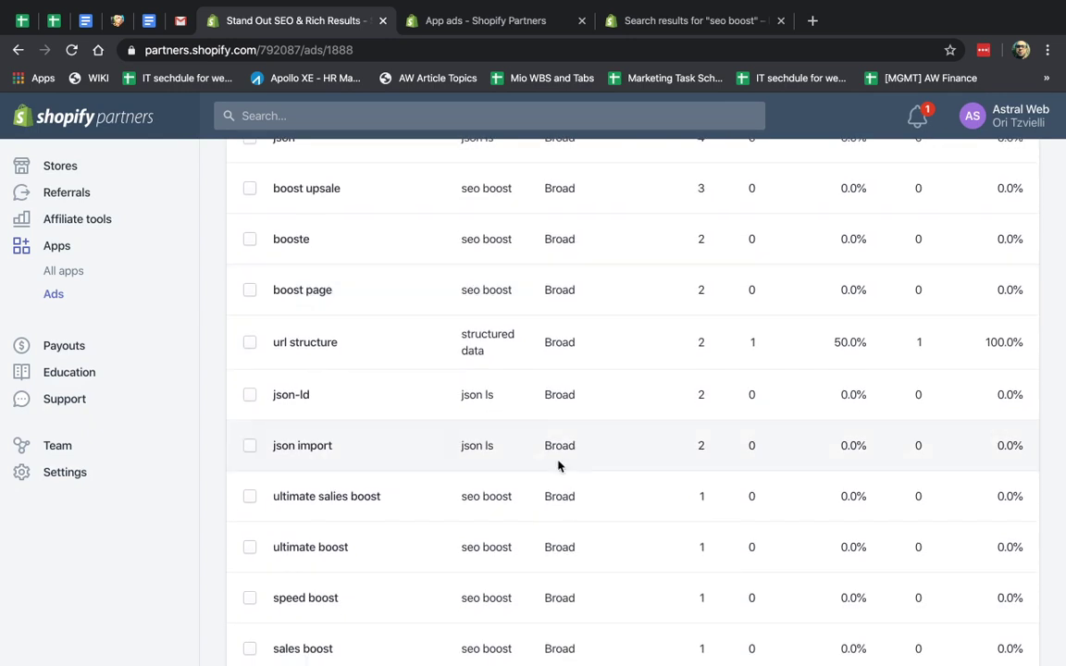
pyautogui.scroll(-5, 558, 465)
pyautogui.scroll(-3, 558, 466)
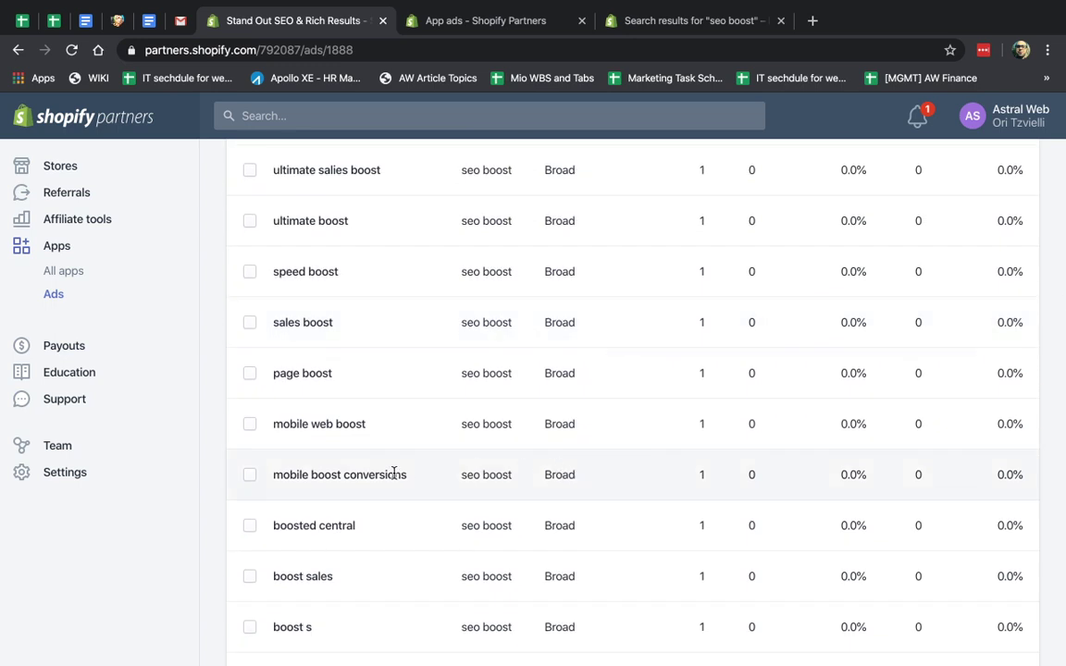
pyautogui.scroll(-8, 393, 474)
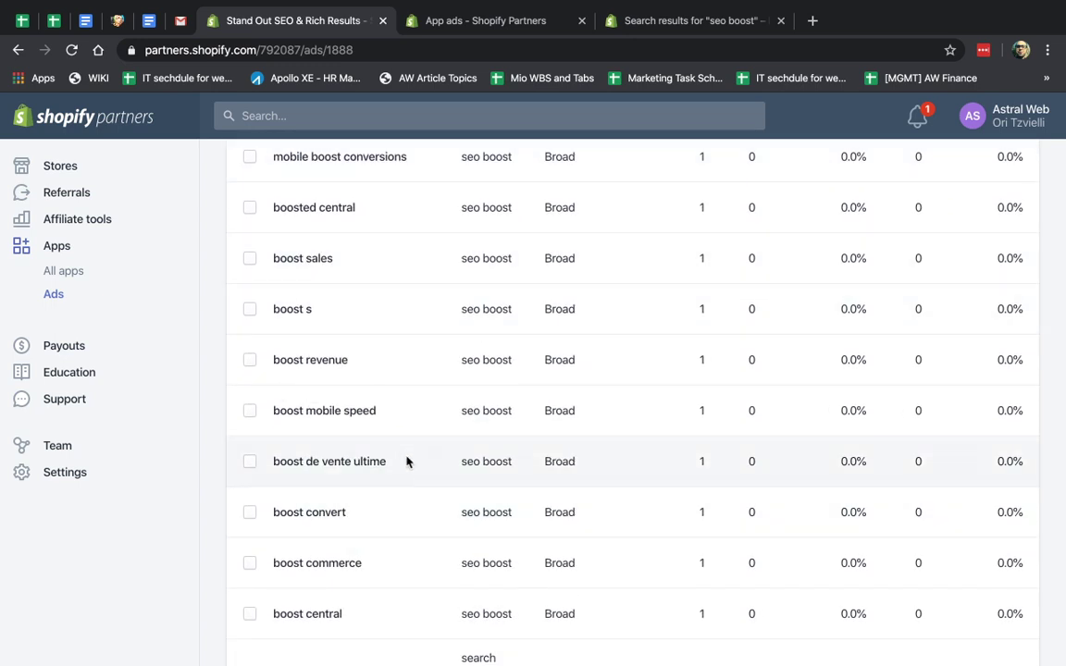
# - Copy the search term "boost de vente ultime" and go to the ad's negative keywords
pyautogui.moveTo(299, 460); pyautogui.dragTo(372, 463)
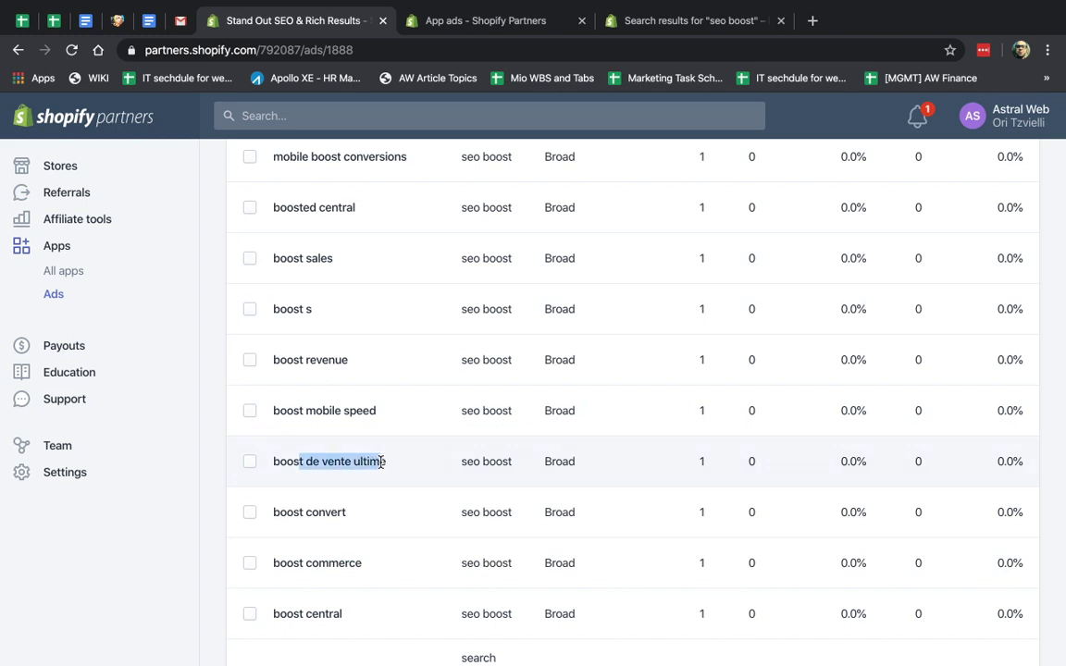
pyautogui.moveTo(249, 463); pyautogui.dragTo(407, 483)
pyautogui.hotkey('ctrl', 'c')
pyautogui.scroll(15, 452, 487)
pyautogui.scroll(2, 450, 488)
pyautogui.click(453, 435)
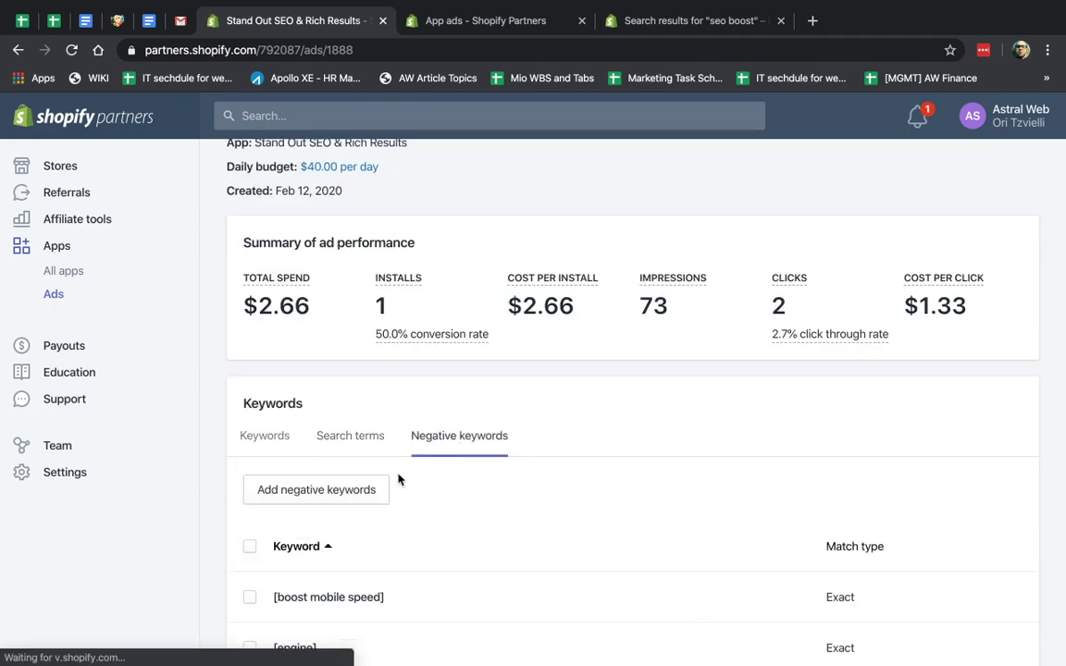
# - Add "boost de vente ultime" as a negative keyword with exact match and save it
pyautogui.click(361, 492)
pyautogui.click(537, 352)
pyautogui.hotkey('ctrl', 'v')
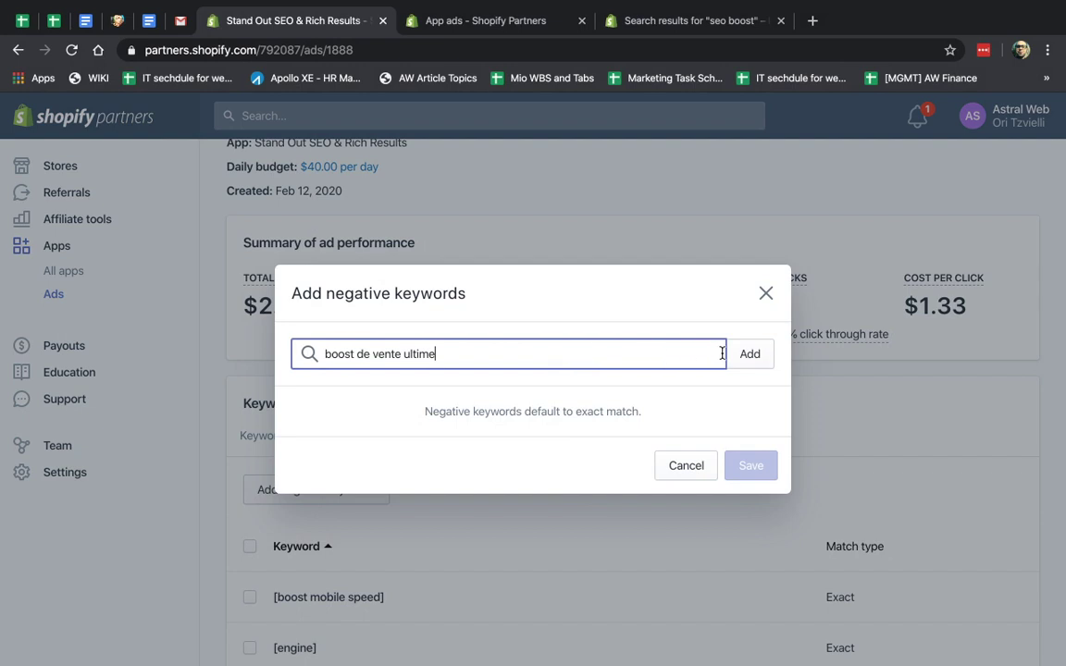
pyautogui.click(750, 357)
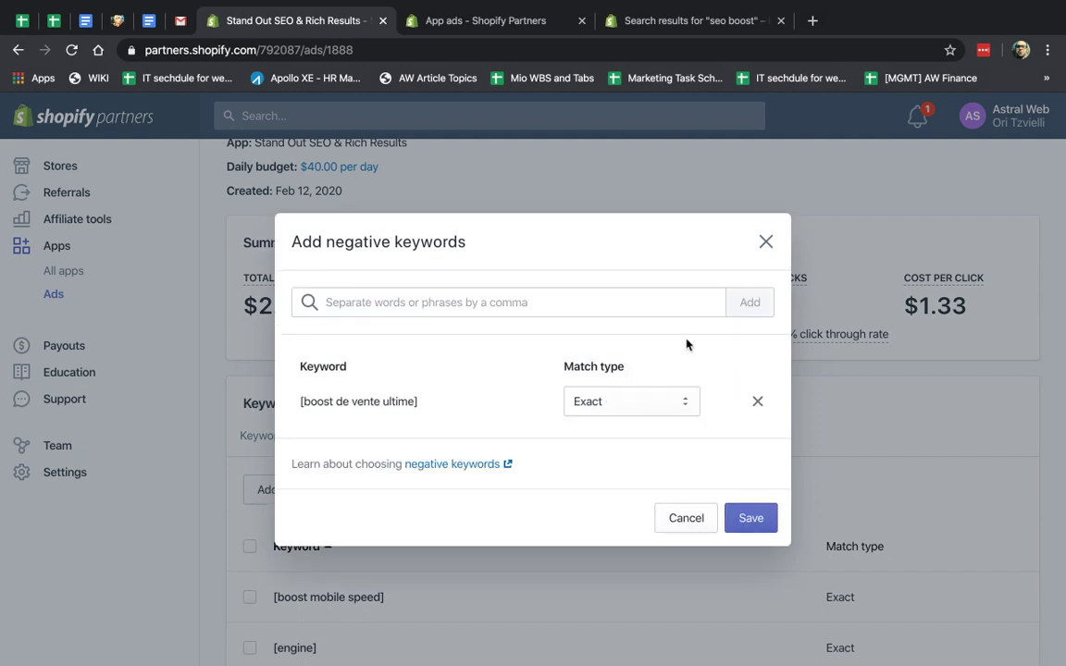
pyautogui.click(618, 296)
pyautogui.hotkey('ctrl', 'v')
pyautogui.click(742, 303)
pyautogui.click(751, 518)
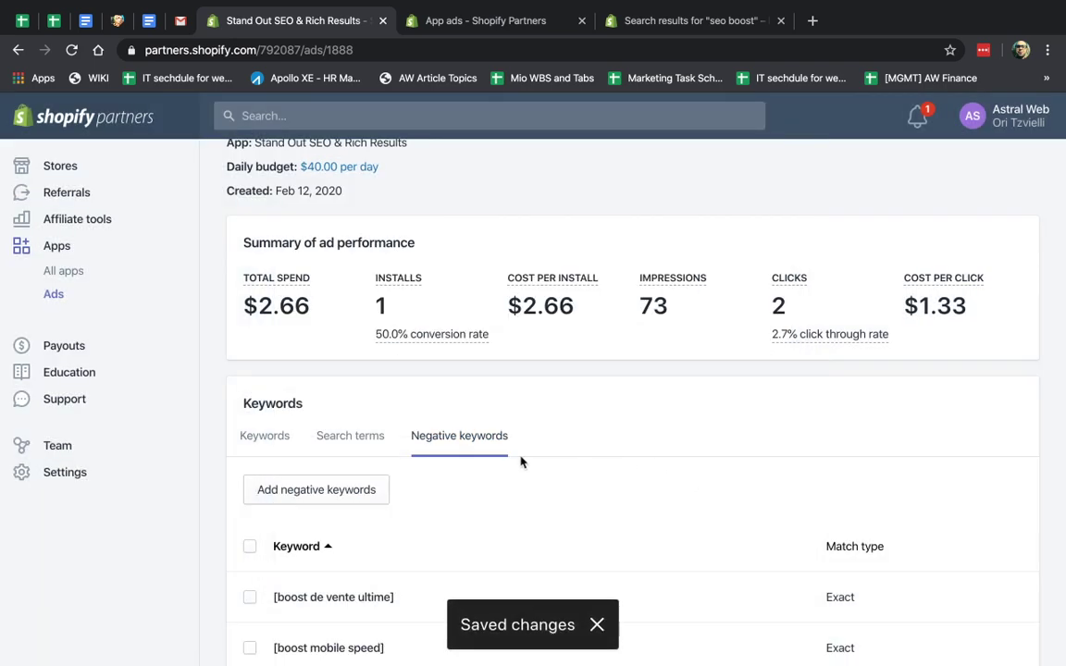
# - Enter "boost de vente ultime" as another new negative keyword and set its match type to Broad
pyautogui.click(357, 488)
pyautogui.hotkey('ctrl', 'v')
pyautogui.click(749, 353)
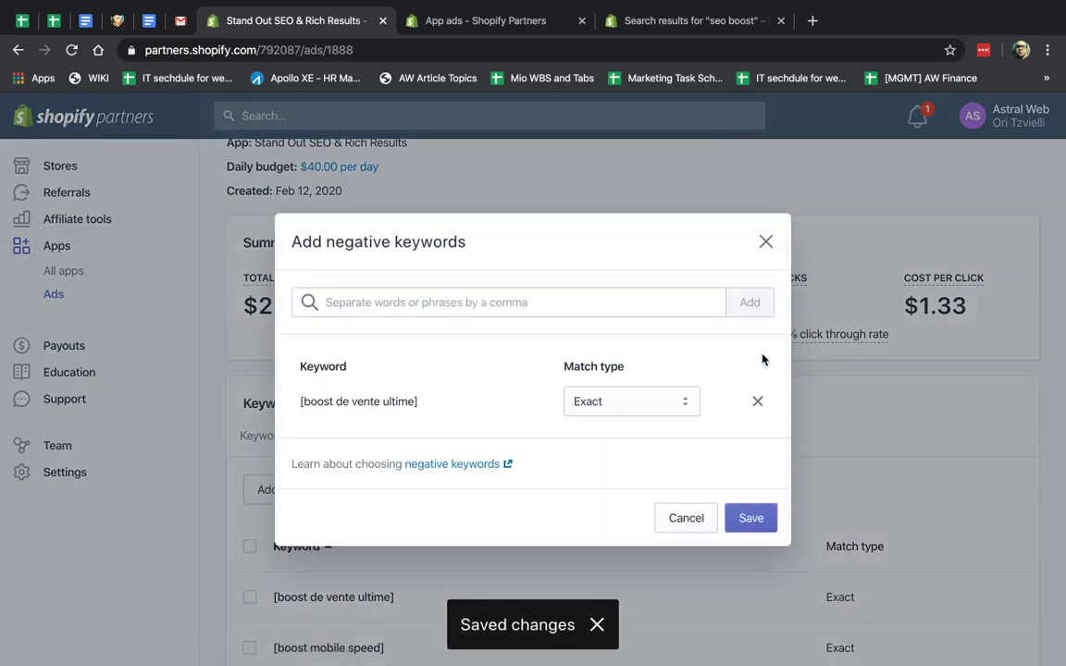
pyautogui.click(637, 401)
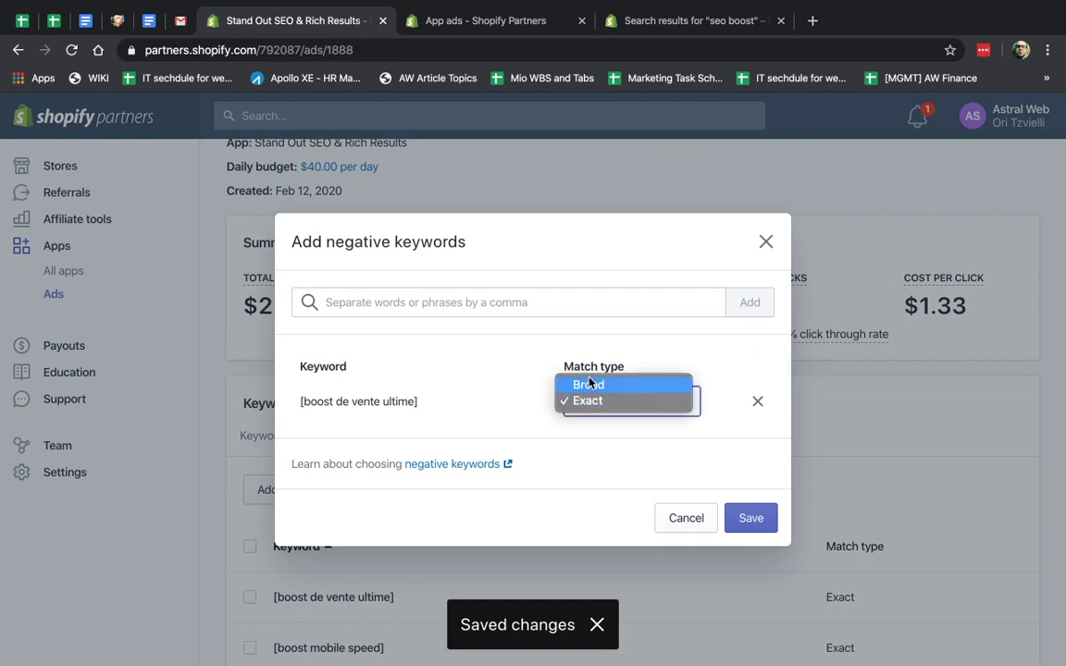
pyautogui.click(594, 385)
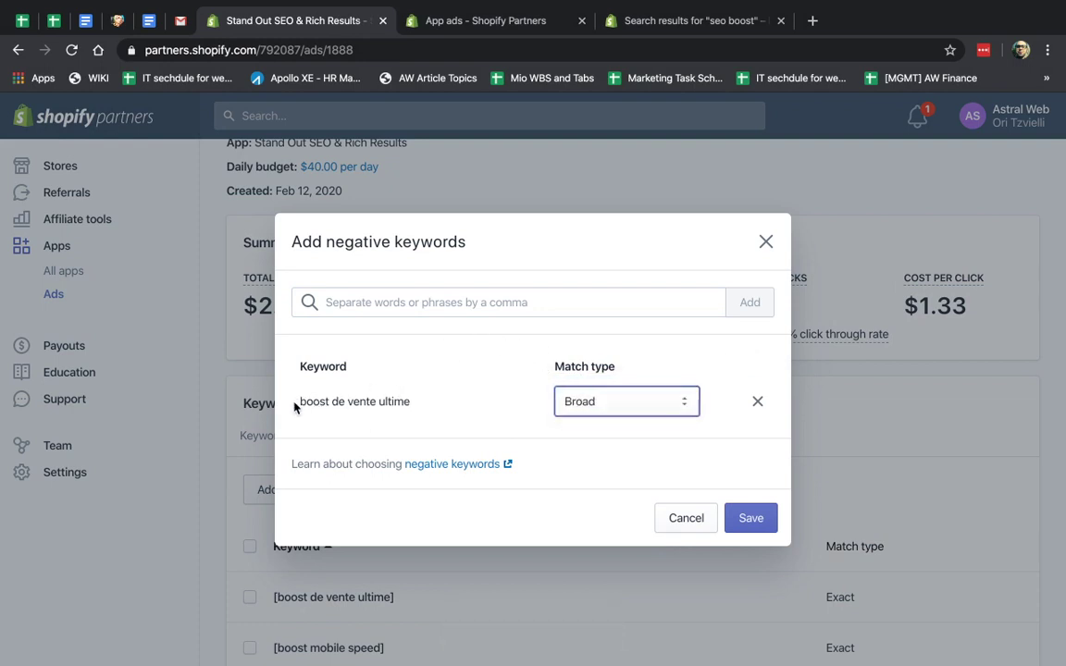
pyautogui.moveTo(294, 407); pyautogui.dragTo(427, 408)
pyautogui.click(356, 395)
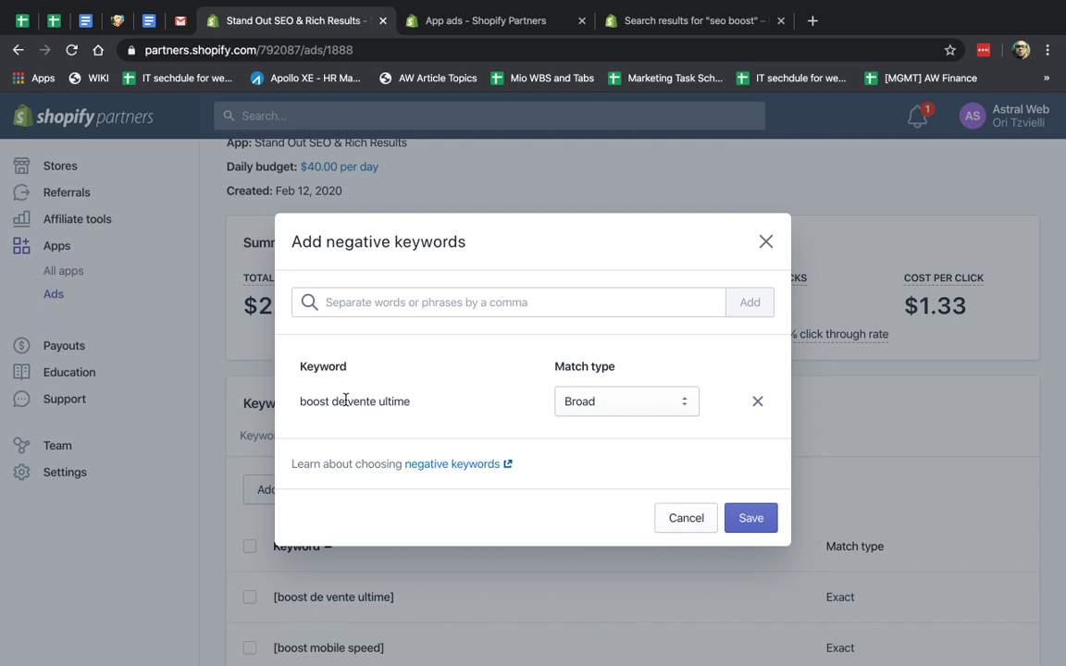
pyautogui.moveTo(333, 401); pyautogui.dragTo(421, 407)
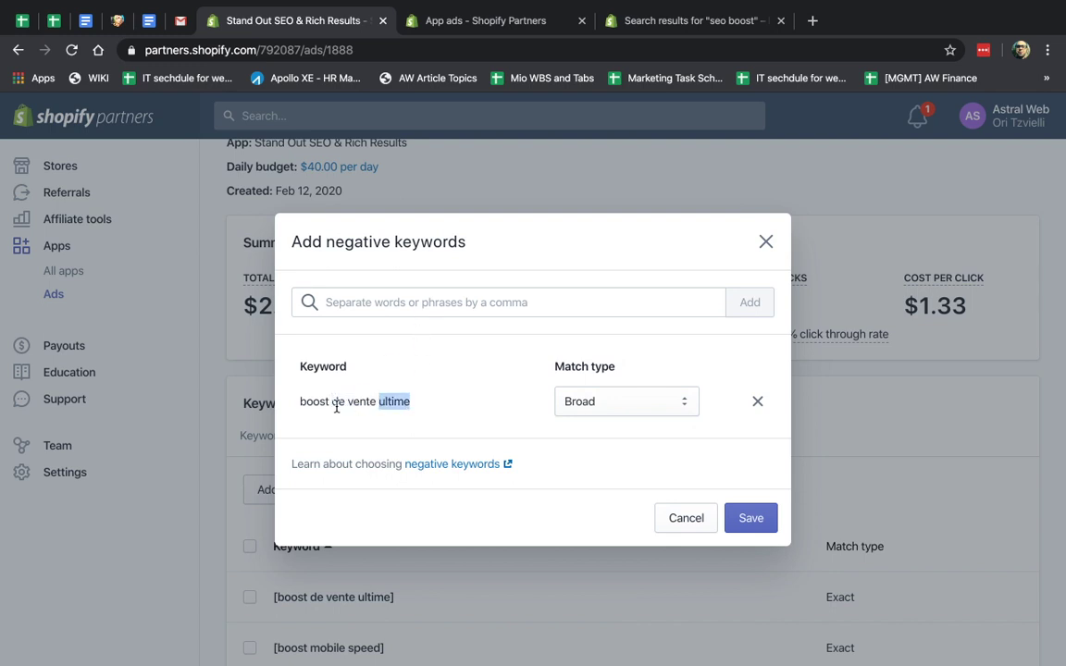
pyautogui.moveTo(337, 403); pyautogui.dragTo(396, 395)
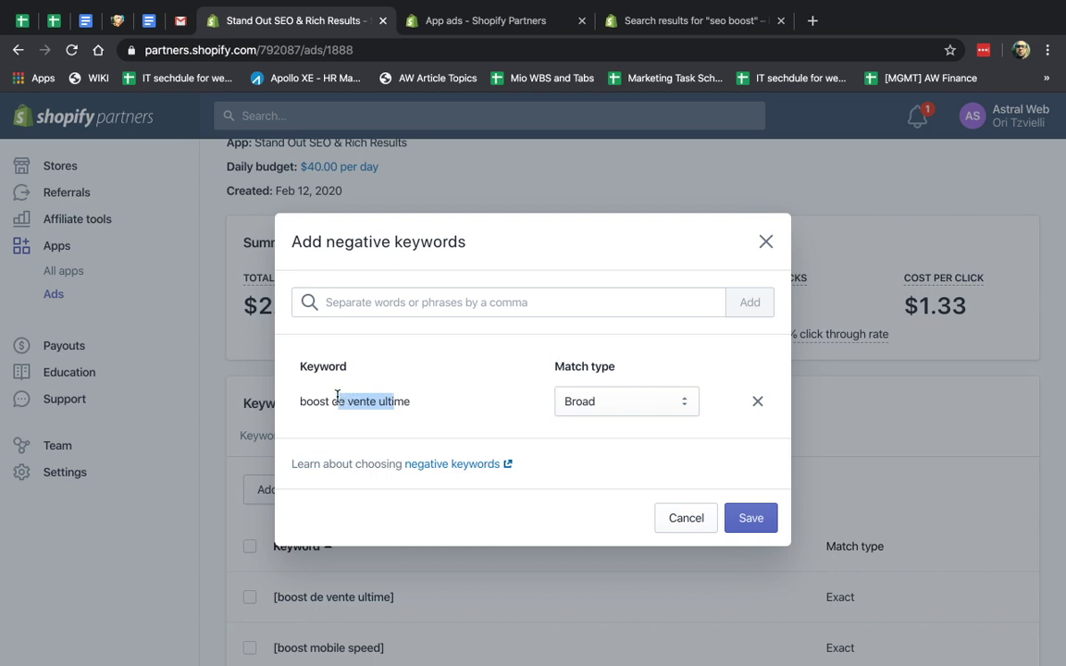
# - Enter "de vente ultime" as a broad-match negative keyword and discard all the pending entries without saving
pyautogui.moveTo(332, 400); pyautogui.dragTo(431, 406)
pyautogui.press('super+c')
pyautogui.click(451, 292)
pyautogui.press('super+v')
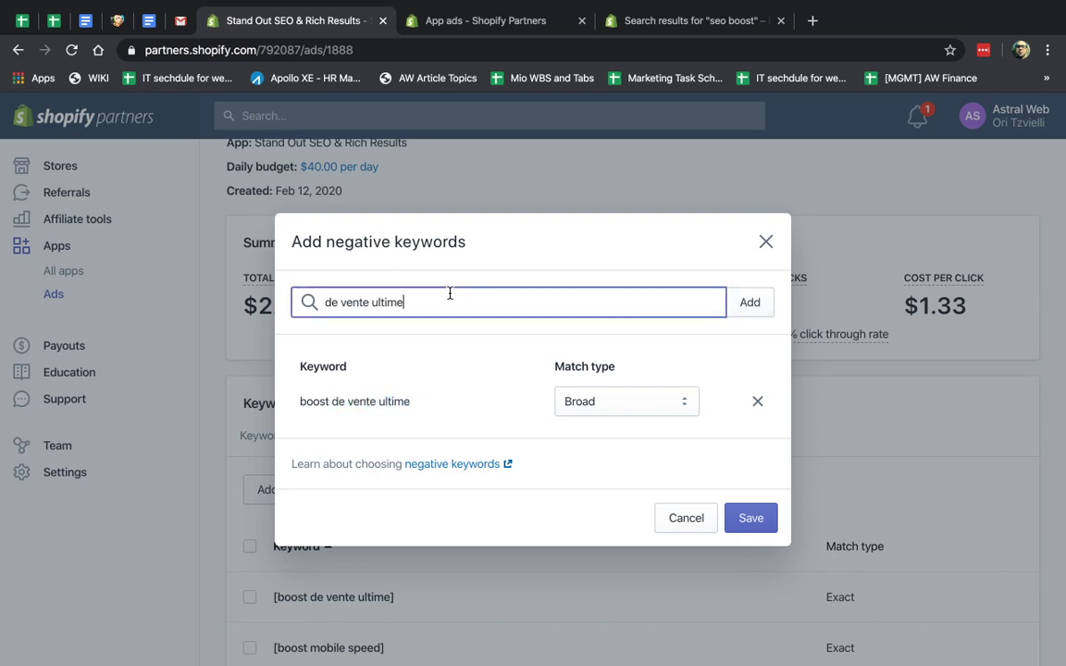
pyautogui.click(744, 305)
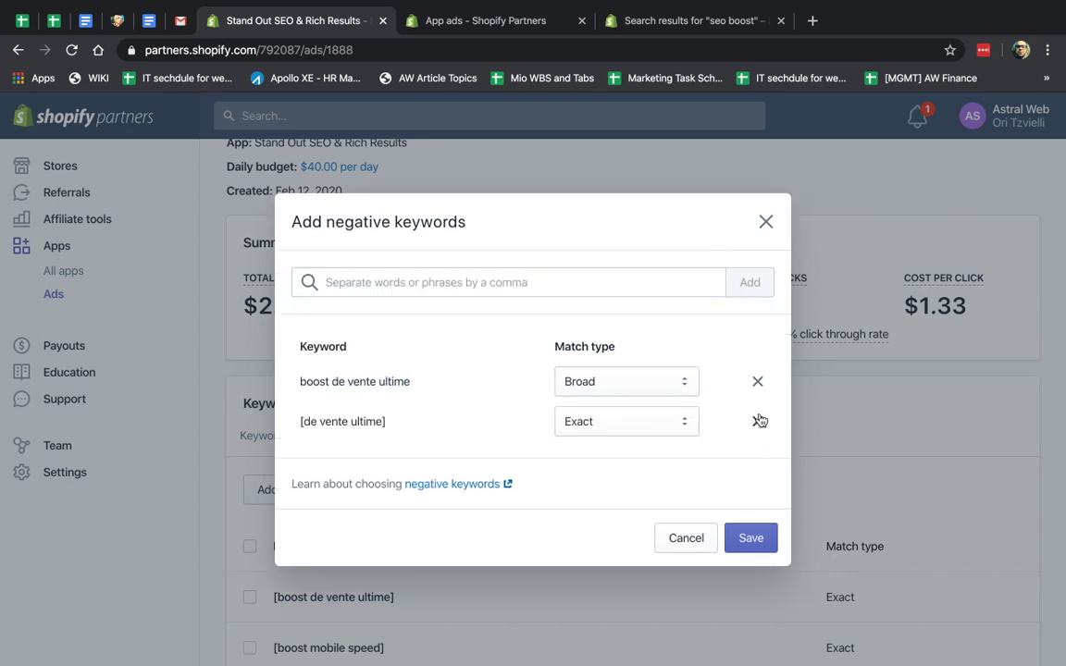
pyautogui.click(652, 421)
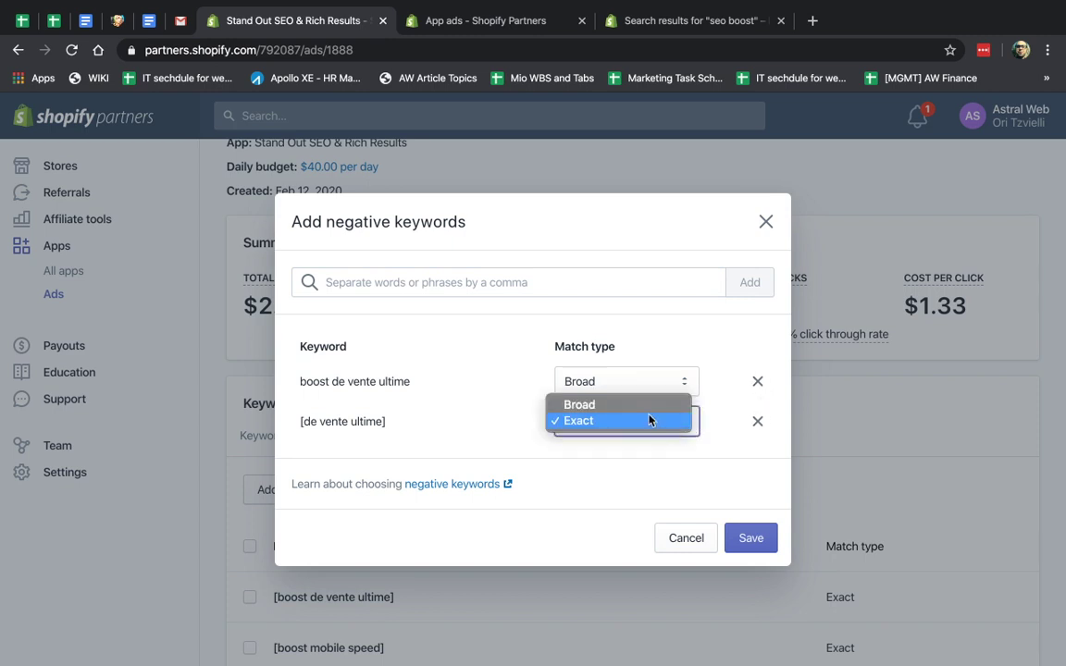
pyautogui.click(643, 404)
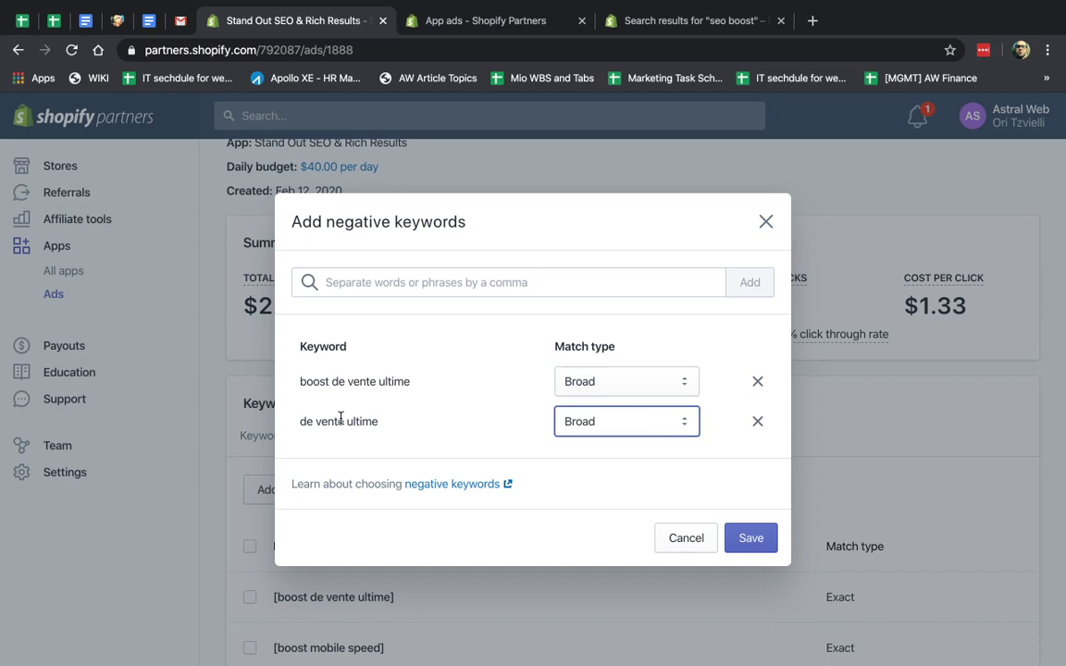
pyautogui.click(760, 384)
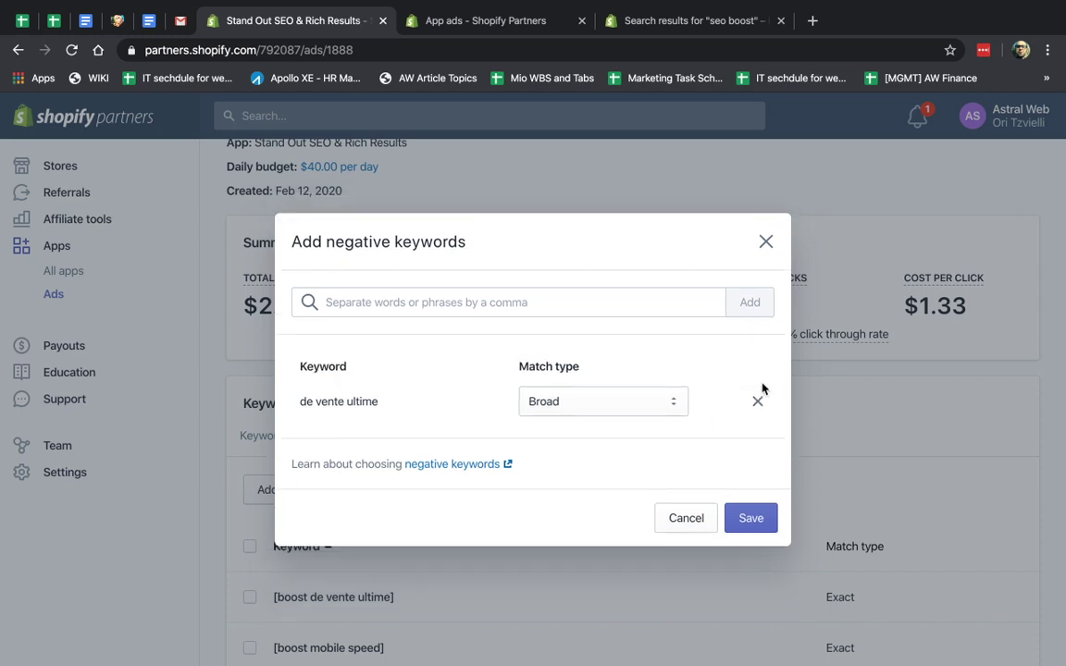
pyautogui.click(688, 516)
# - Return to the app ads list and open ad billing to examine the payment method, bills and ad credits
pyautogui.scroll(3, 687, 518)
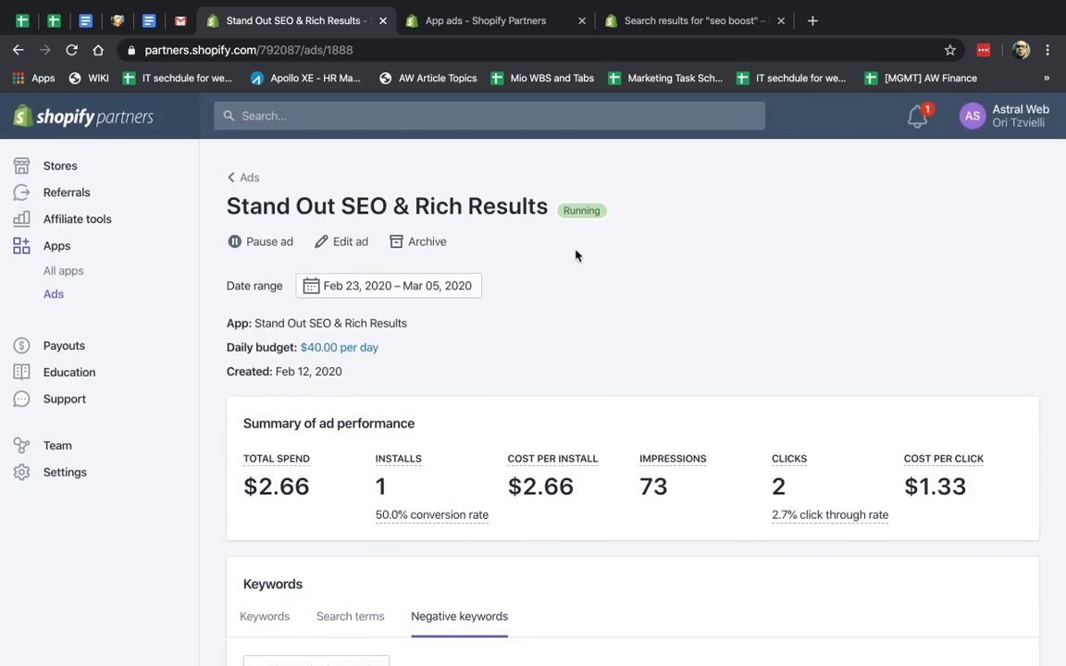
pyautogui.click(249, 176)
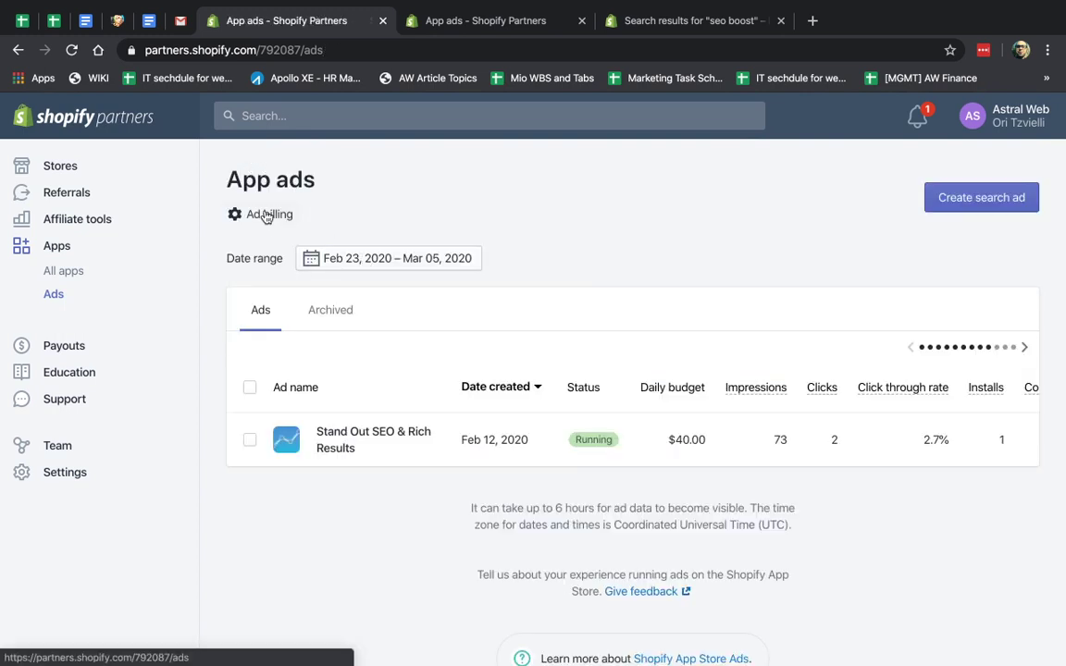
pyautogui.click(267, 215)
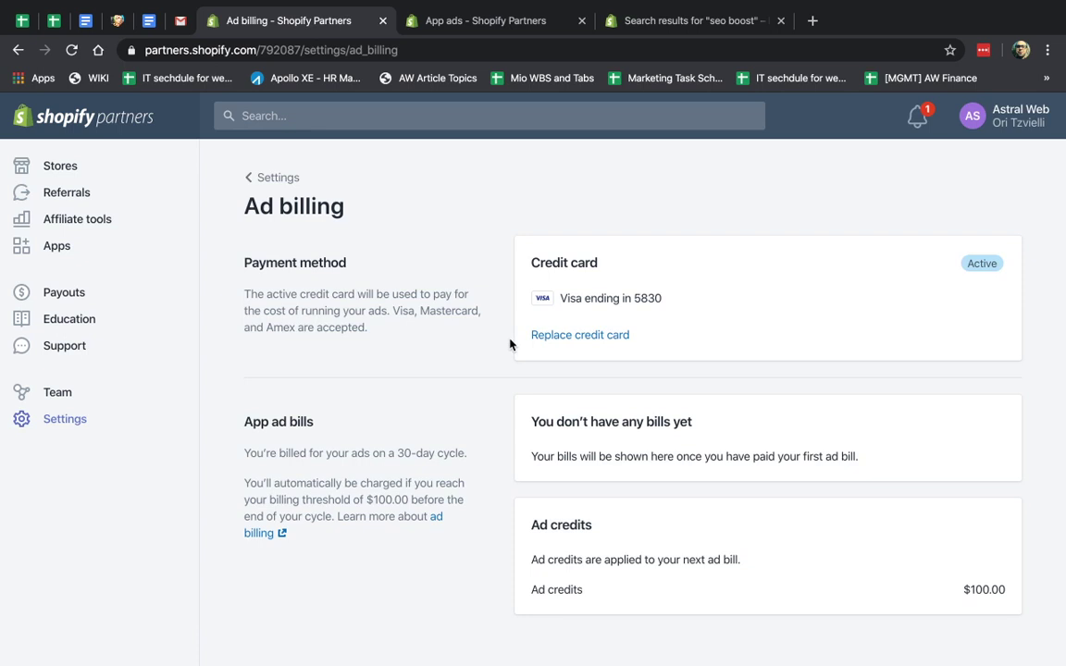
pyautogui.scroll(-2, 510, 344)
pyautogui.scroll(2, 503, 339)
pyautogui.moveTo(606, 5)
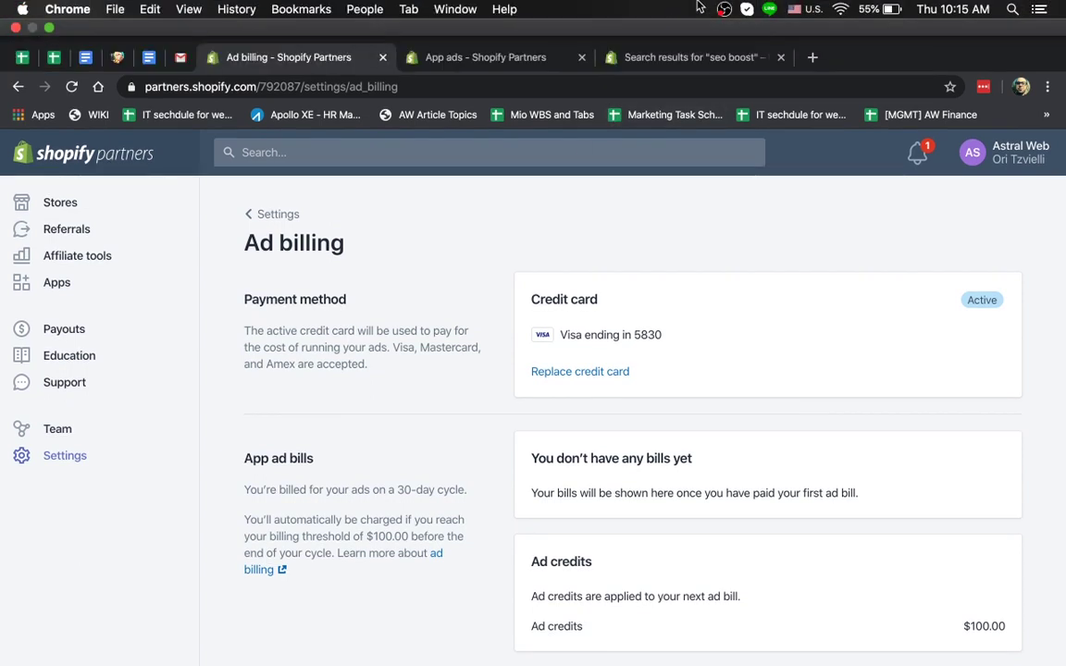